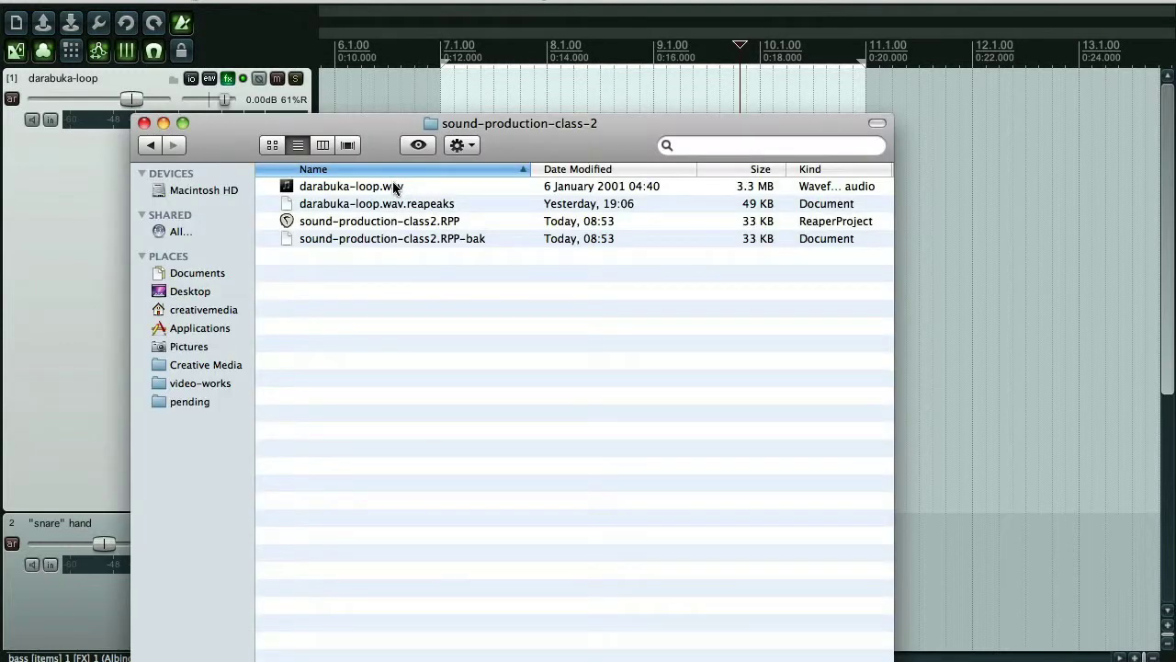
# Step: Import darabuka-loop.wav from Finder onto the darabuka-loop track around bar 7
pyautogui.moveTo(395, 188); pyautogui.dragTo(458, 89)
pyautogui.click(750, 279)
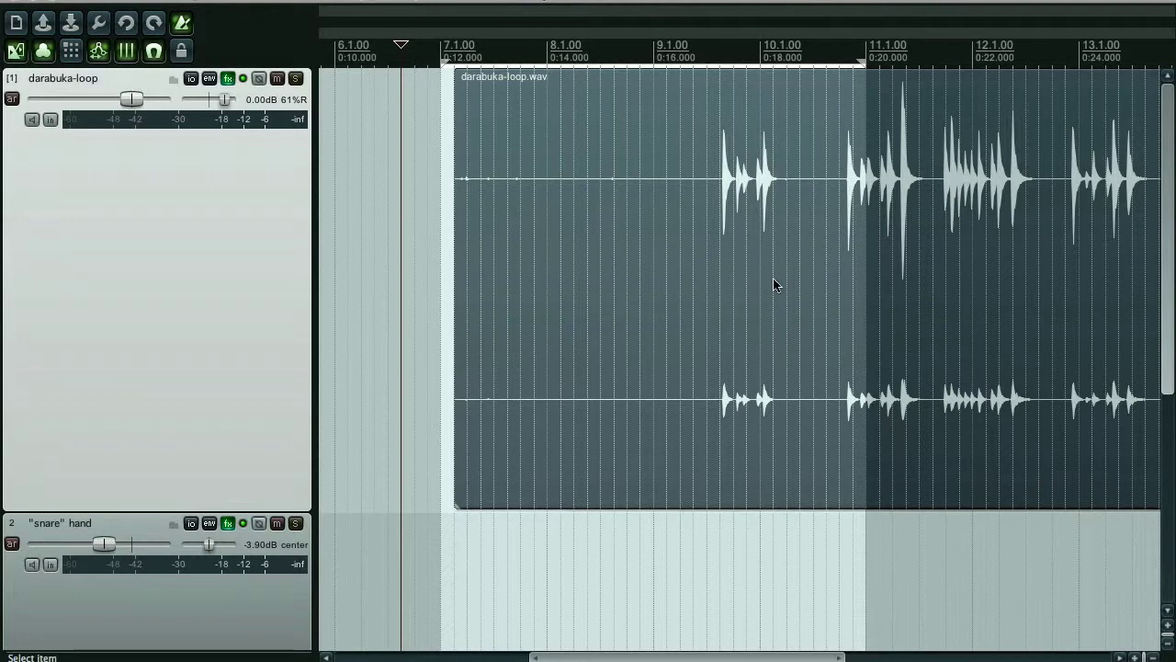
# Step: Trim the loop item's silent start and slip its audio so the first hit starts the item
pyautogui.scroll(-5, 774, 285)
pyautogui.scroll(3, 774, 285)
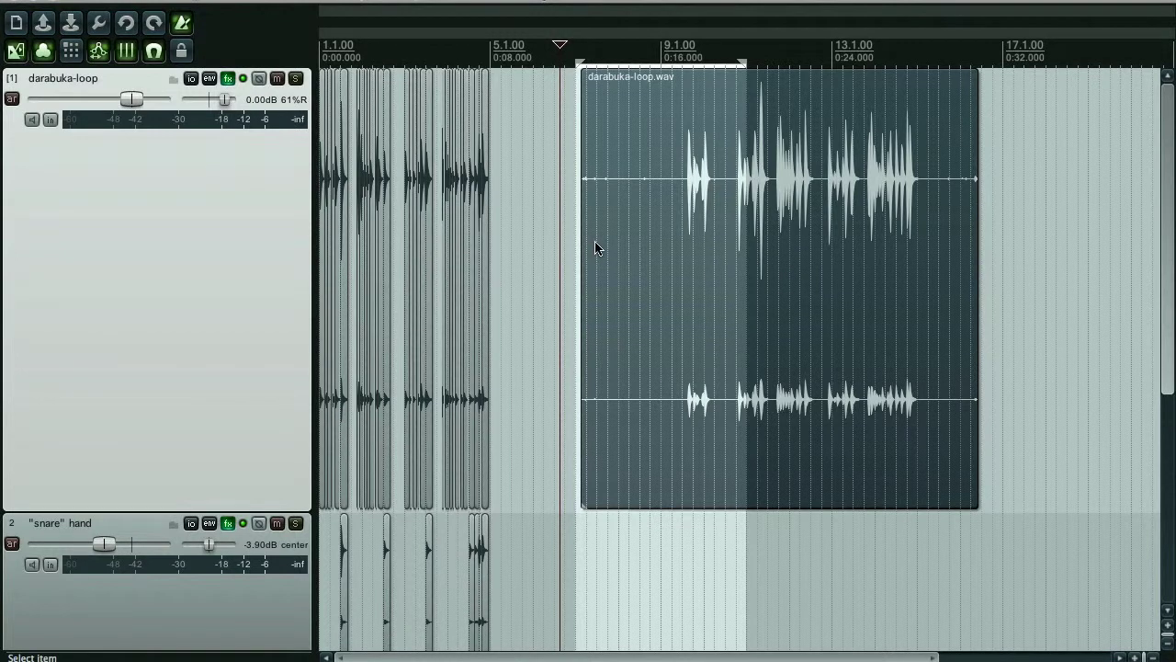
pyautogui.moveTo(583, 239); pyautogui.dragTo(863, 250)
pyautogui.scroll(4, 934, 272)
pyautogui.scroll(2, 917, 281)
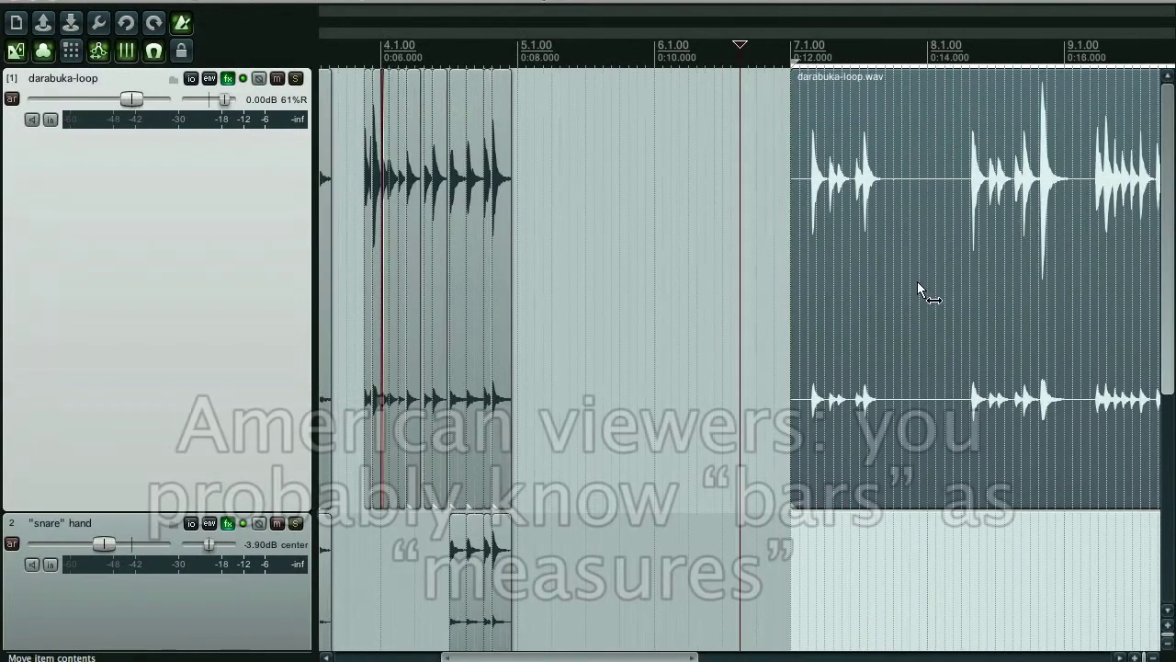
pyautogui.moveTo(917, 281); pyautogui.dragTo(784, 278)
pyautogui.scroll(-2, 893, 276)
pyautogui.scroll(2, 785, 279)
# Step: Play the project to audition the aligned loop, then stop
pyautogui.press('space')
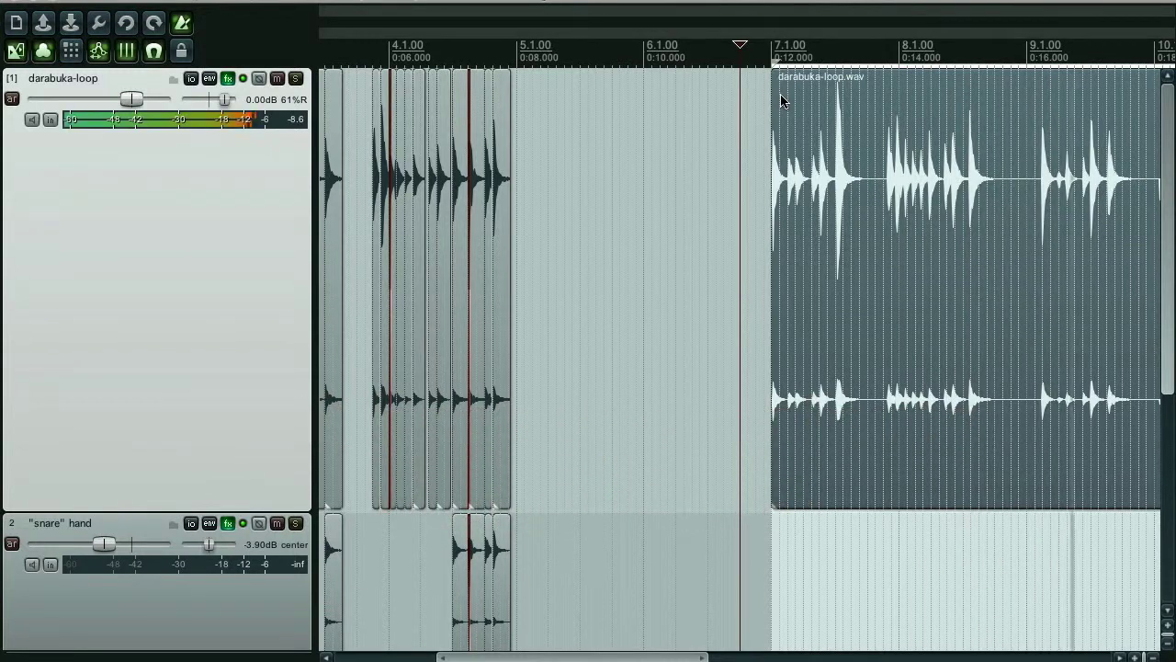
pyautogui.press('space')
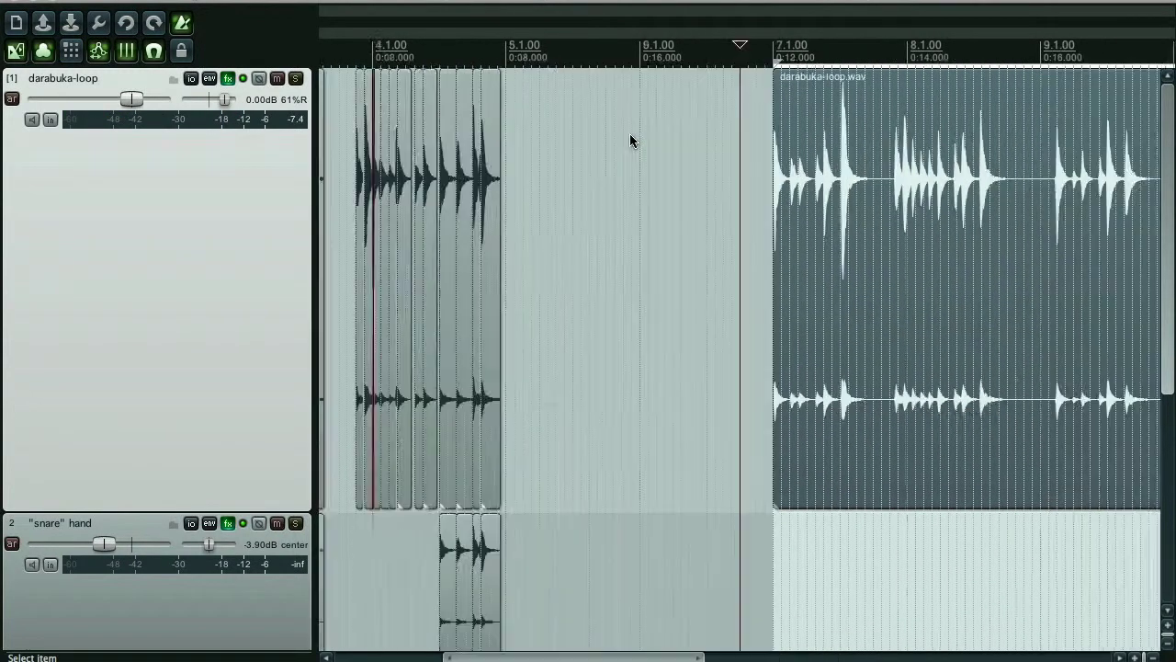
pyautogui.scroll(1, 630, 137)
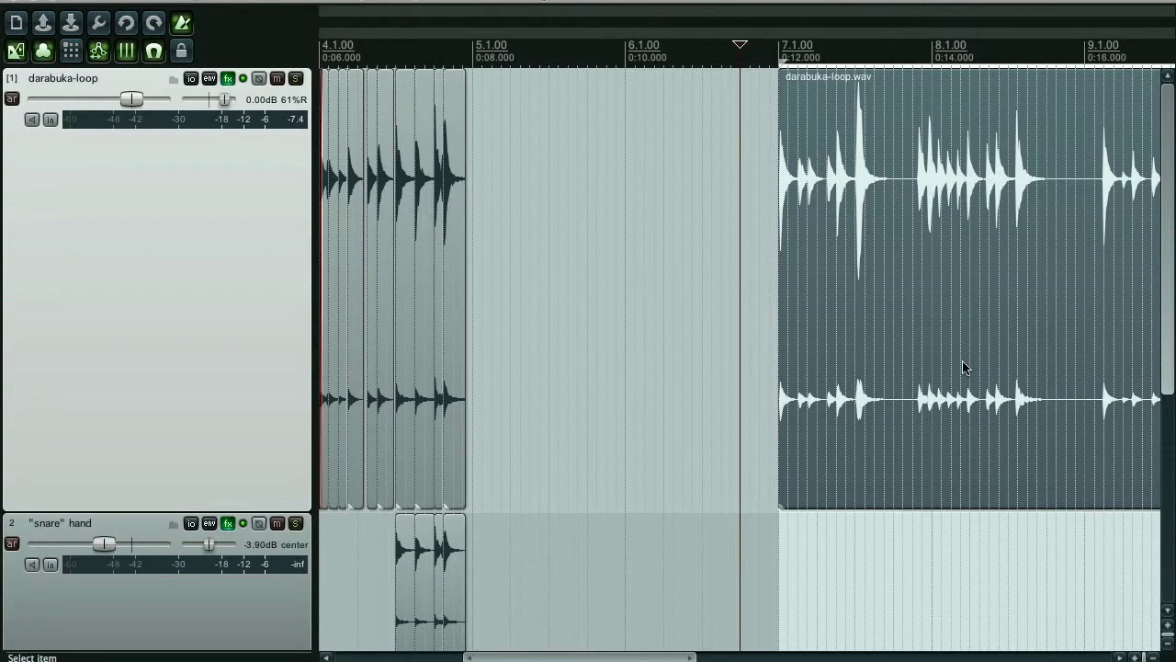
# Step: Split the loop just after its first and second drum hits at bar 7
pyautogui.moveTo(647, 655); pyautogui.dragTo(724, 655)
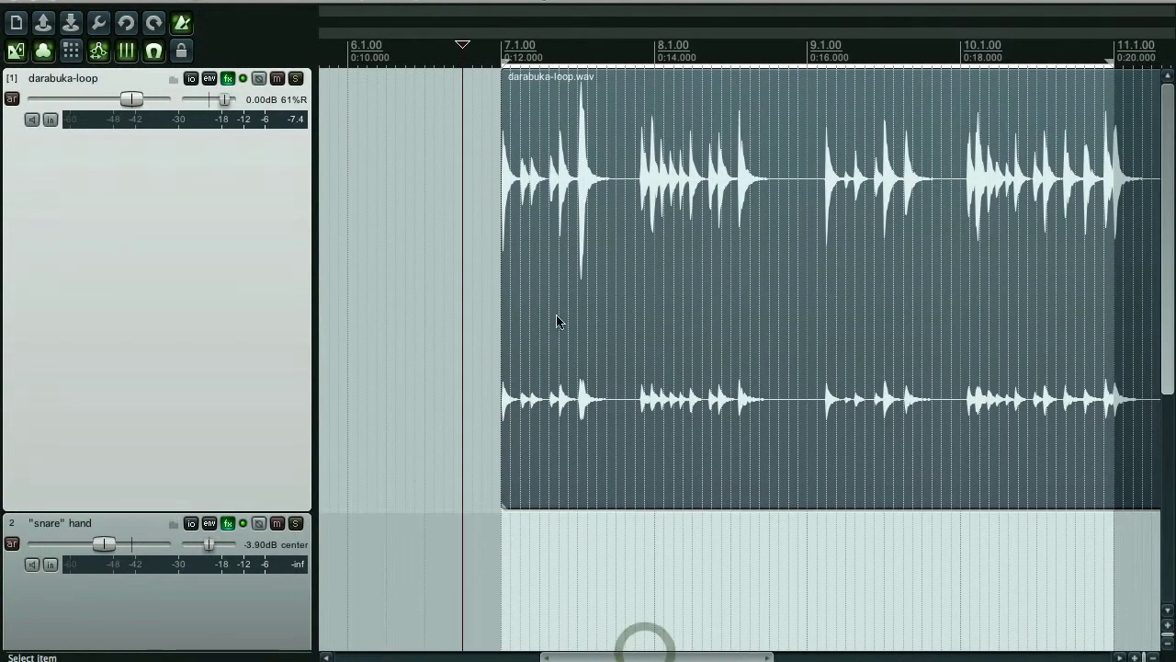
pyautogui.scroll(3, 723, 42)
pyautogui.moveTo(726, 45); pyautogui.dragTo(844, 48)
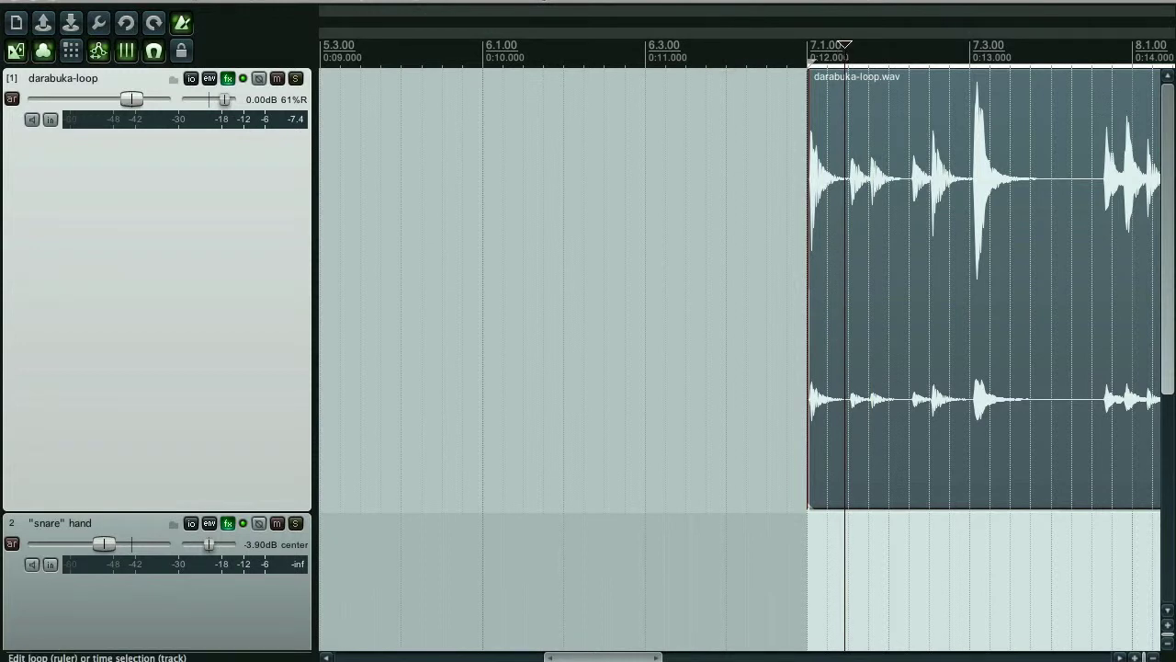
pyautogui.press('s')
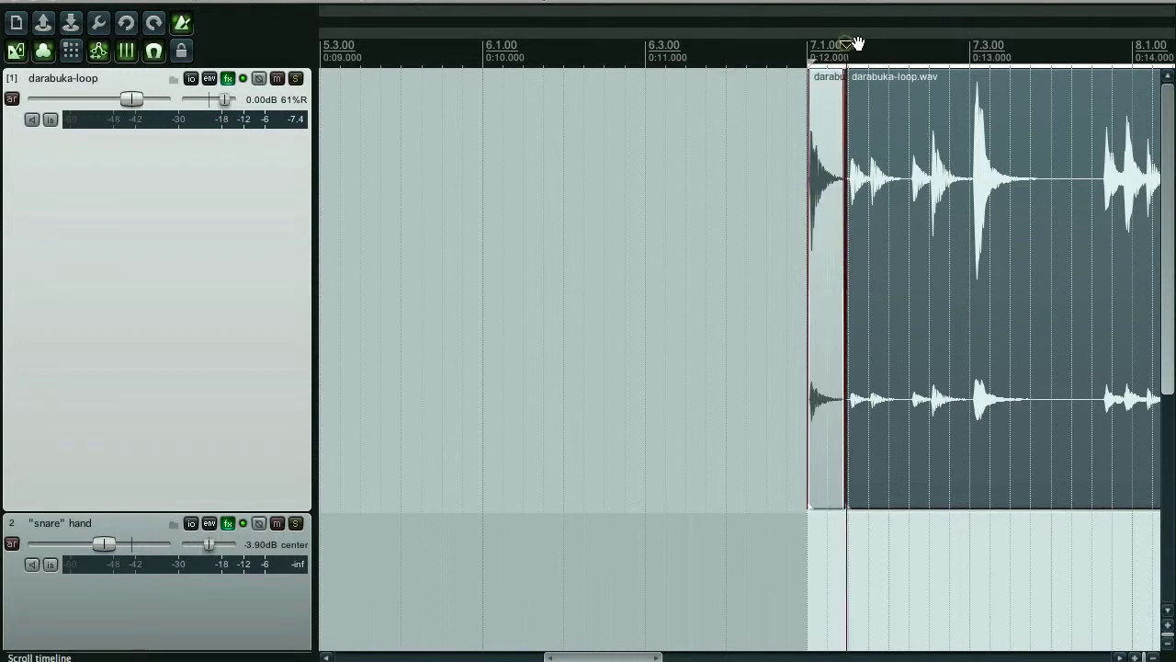
pyautogui.moveTo(855, 44); pyautogui.dragTo(907, 44)
pyautogui.press('s')
pyautogui.press('s')
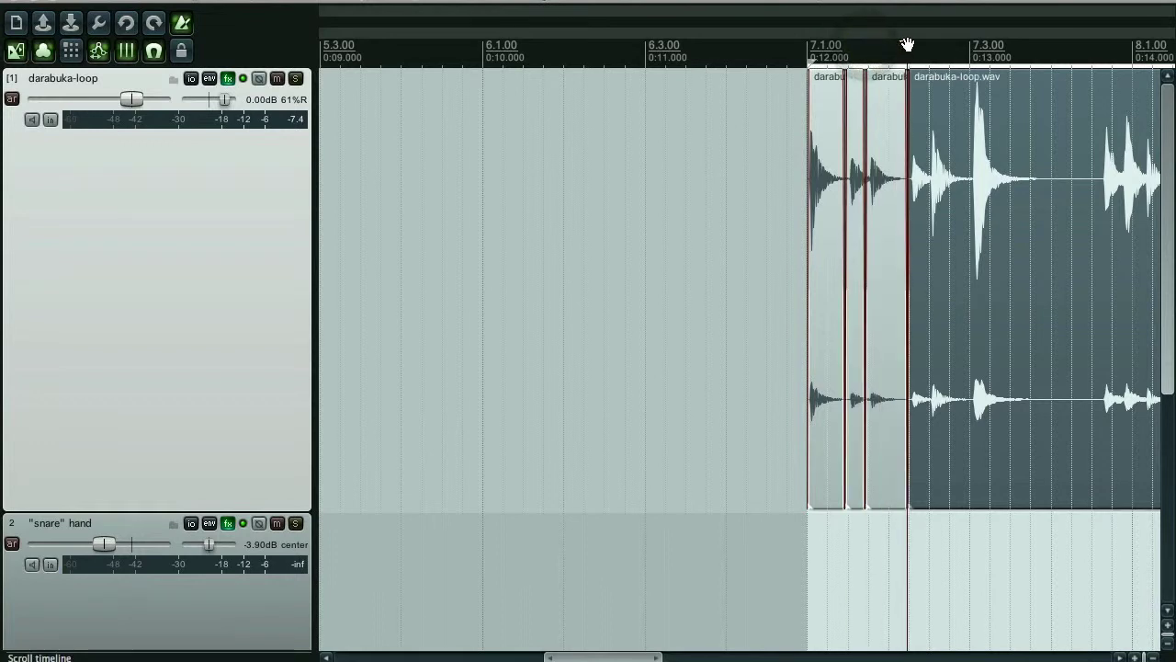
# Step: Nudge the second short slice slightly earlier onto a semiquaver
pyautogui.click(856, 197)
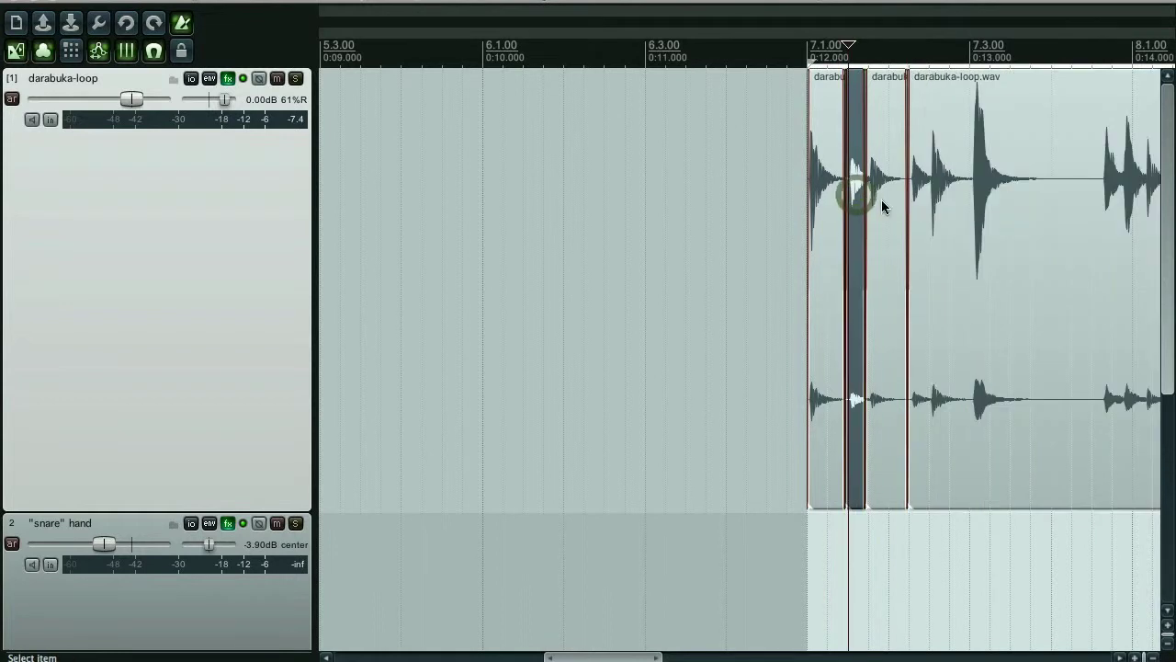
pyautogui.moveTo(883, 219); pyautogui.dragTo(857, 218)
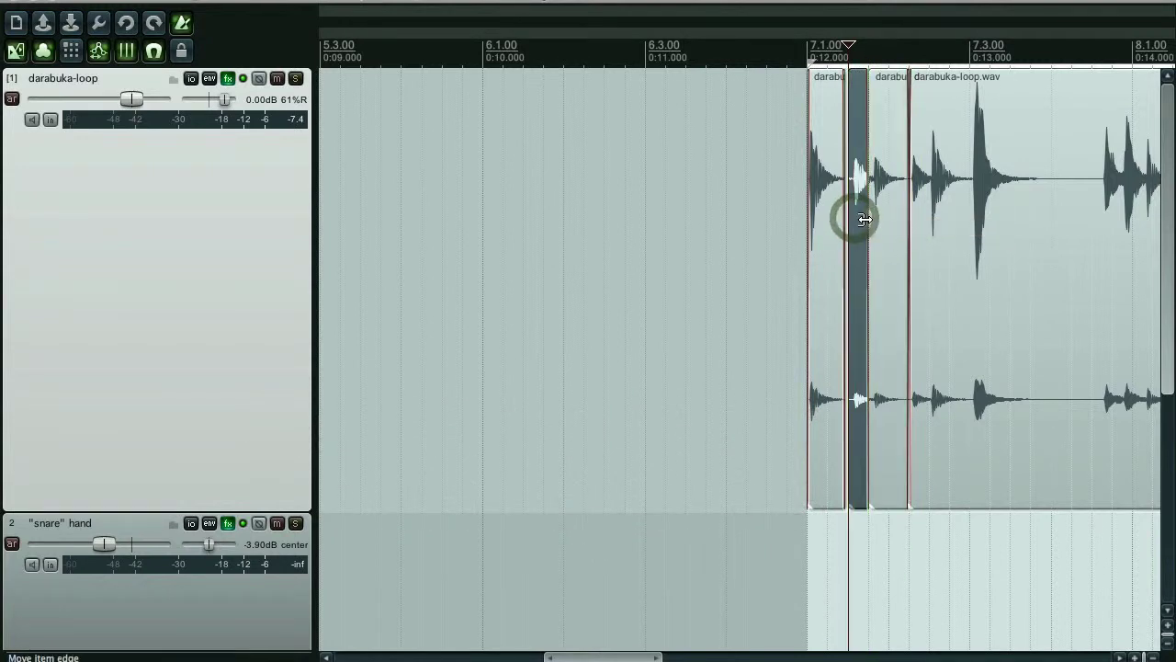
pyautogui.scroll(-6, 932, 234)
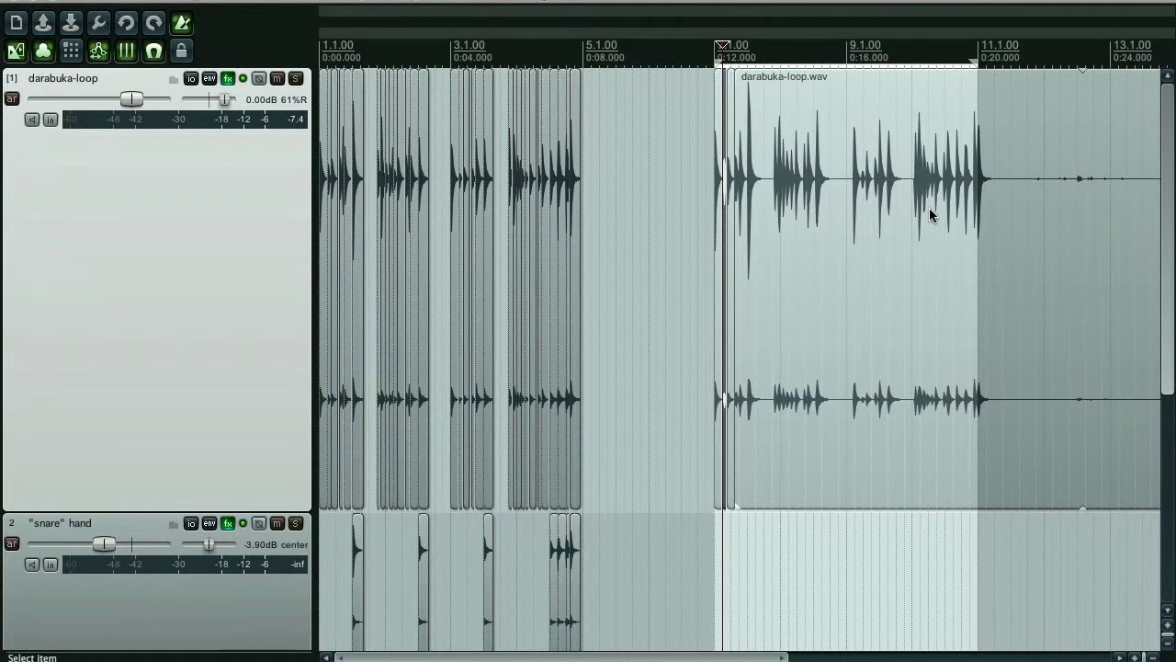
pyautogui.scroll(7, 929, 208)
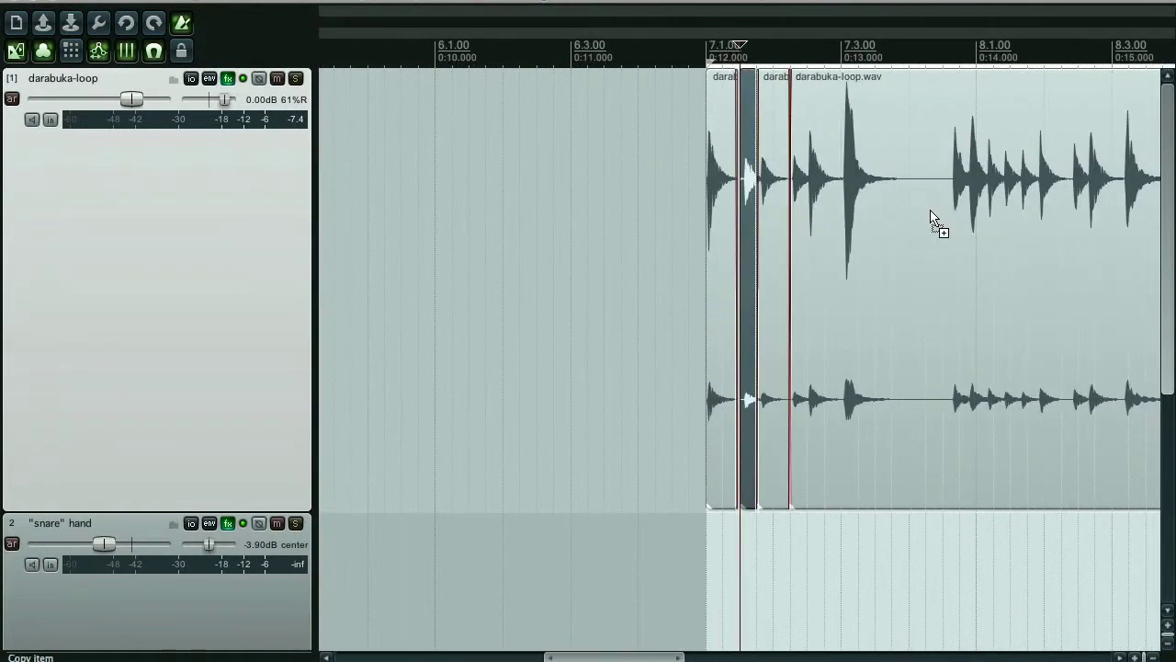
# Step: Select the whole darabuka loop item and open Item processing > Dynamic split items
pyautogui.click(788, 217)
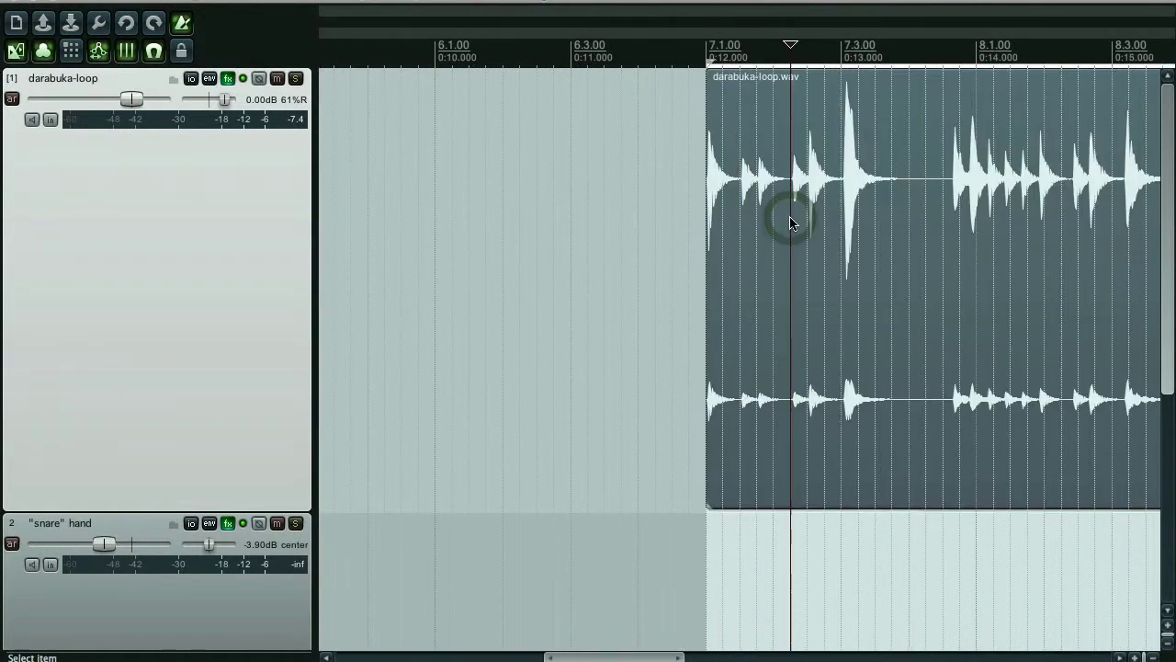
pyautogui.rightClick(872, 258)
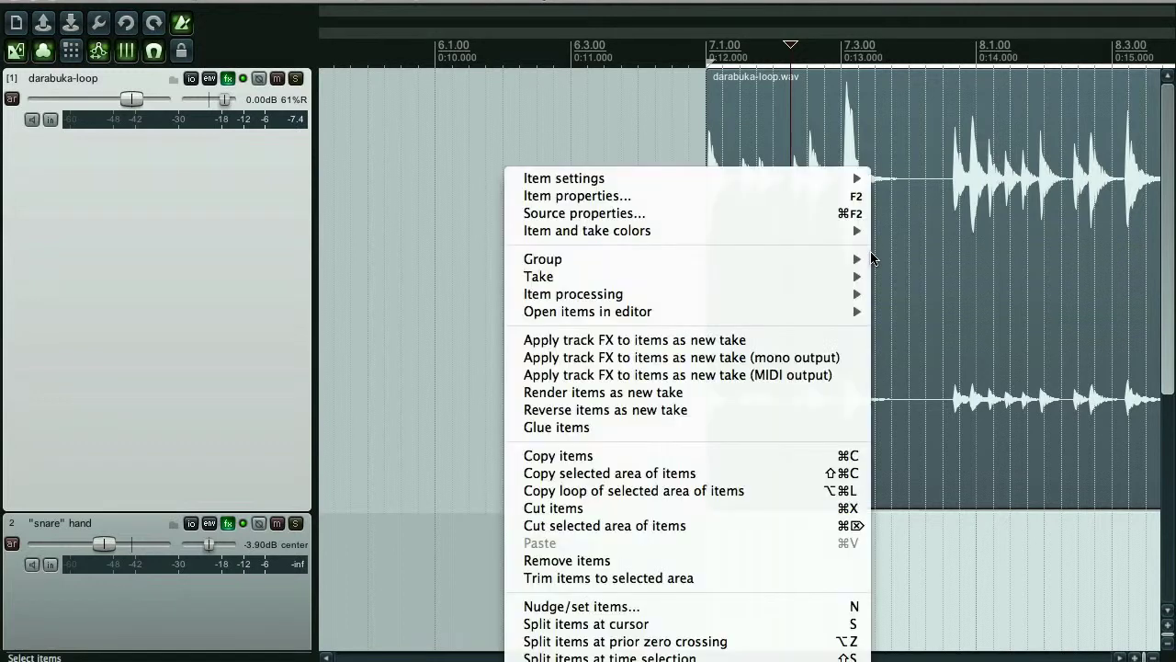
pyautogui.moveTo(720, 296)
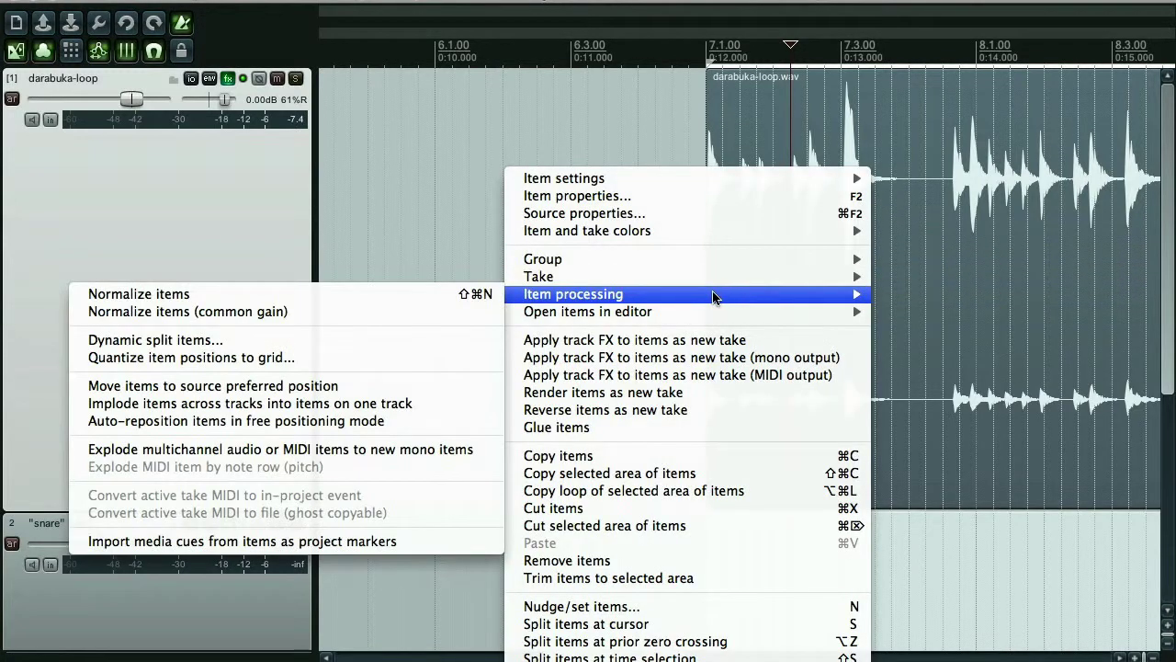
pyautogui.click(232, 341)
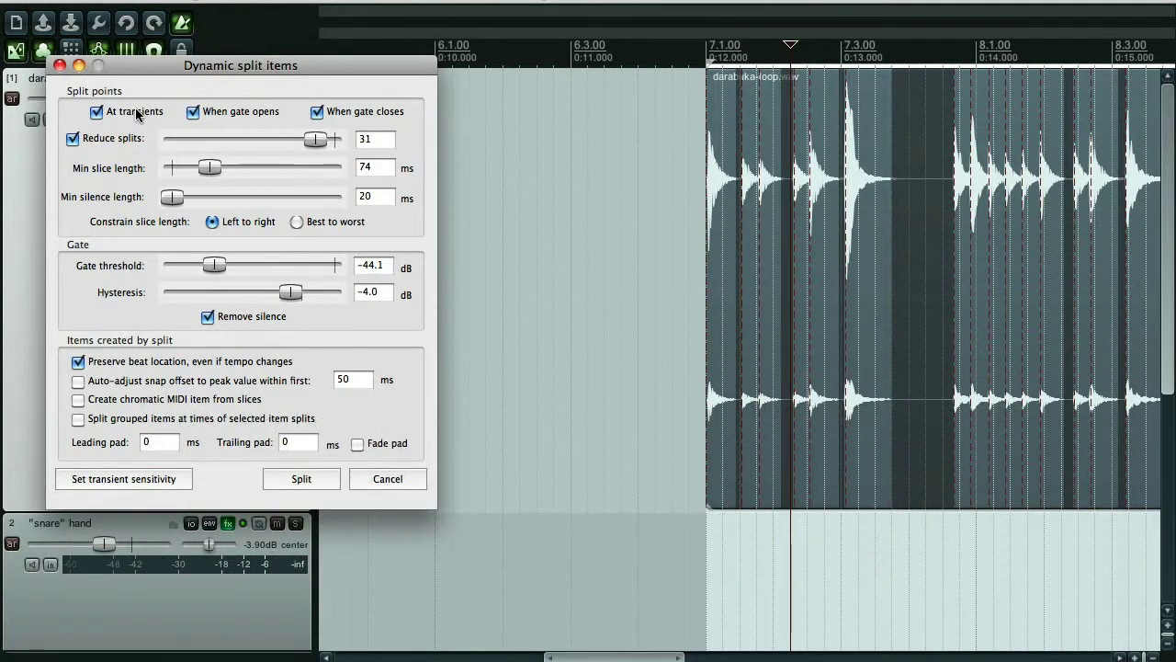
# Step: Apply Dynamic split to slice the loop at each transient, removing the silent gaps
pyautogui.moveTo(916, 28); pyautogui.dragTo(602, 18)
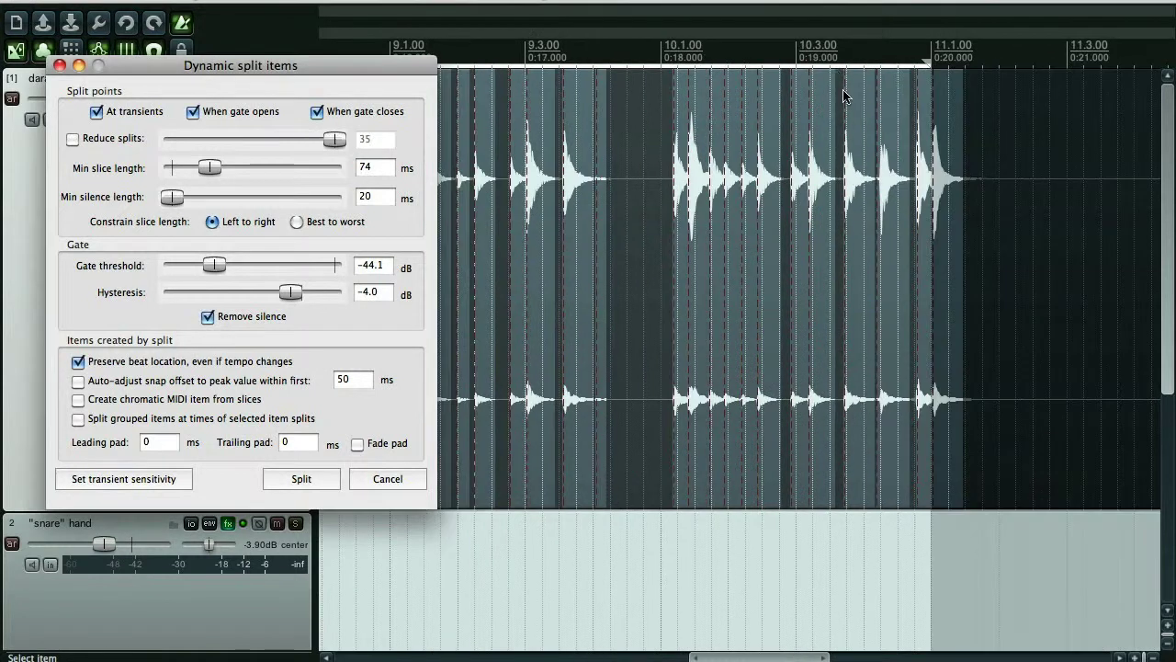
pyautogui.moveTo(820, 30); pyautogui.dragTo(788, 55)
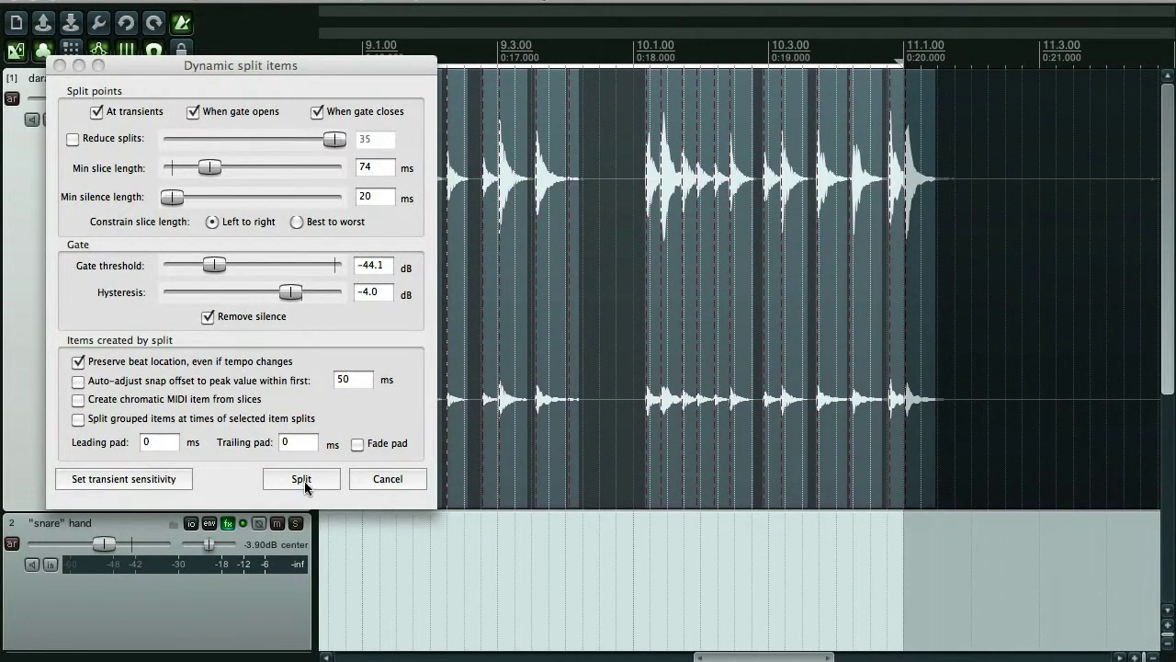
pyautogui.click(302, 478)
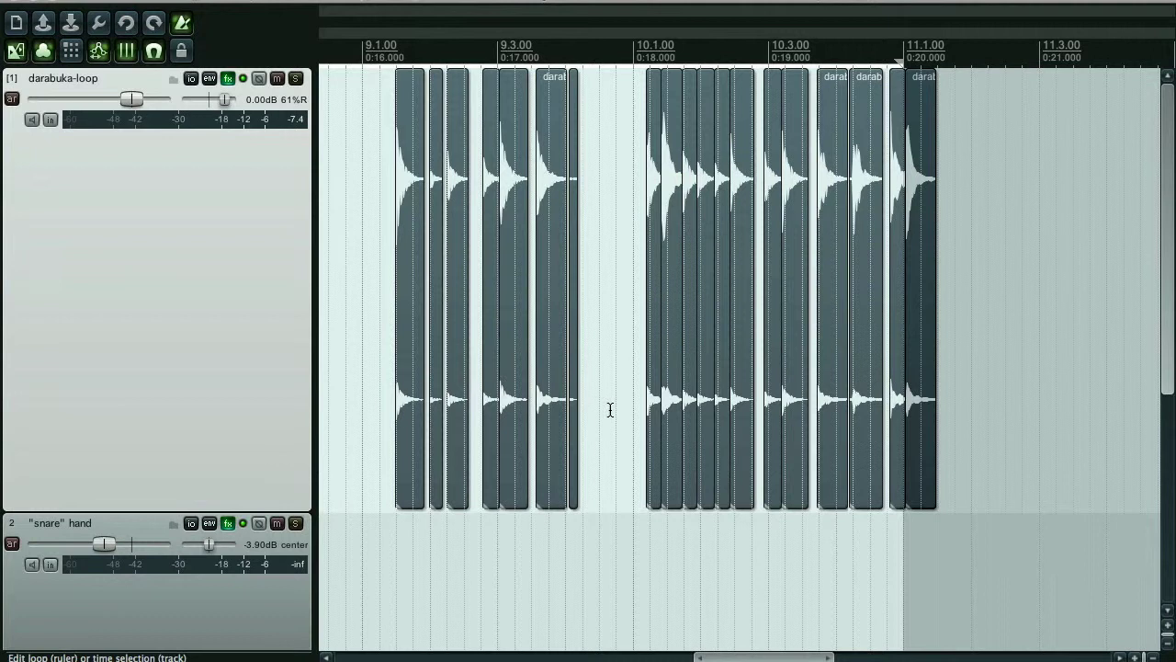
# Step: Select and inspect several new slices, nudging one slightly to test its timing
pyautogui.click(609, 410)
pyautogui.click(550, 388)
pyautogui.click(514, 384)
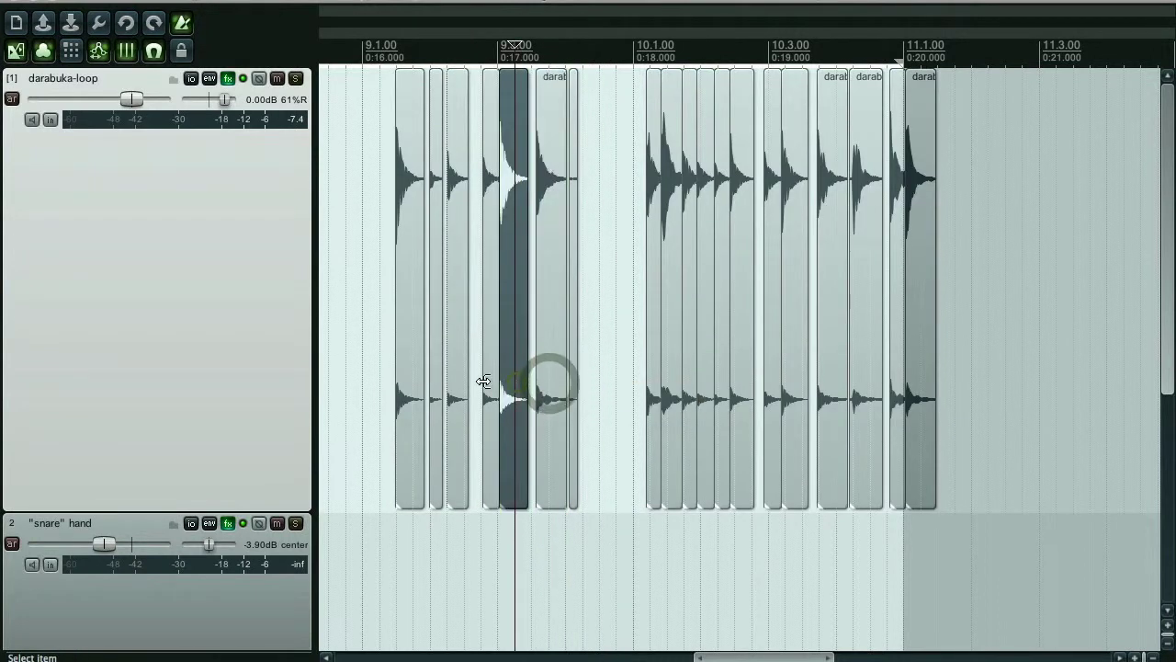
pyautogui.click(491, 387)
pyautogui.click(459, 381)
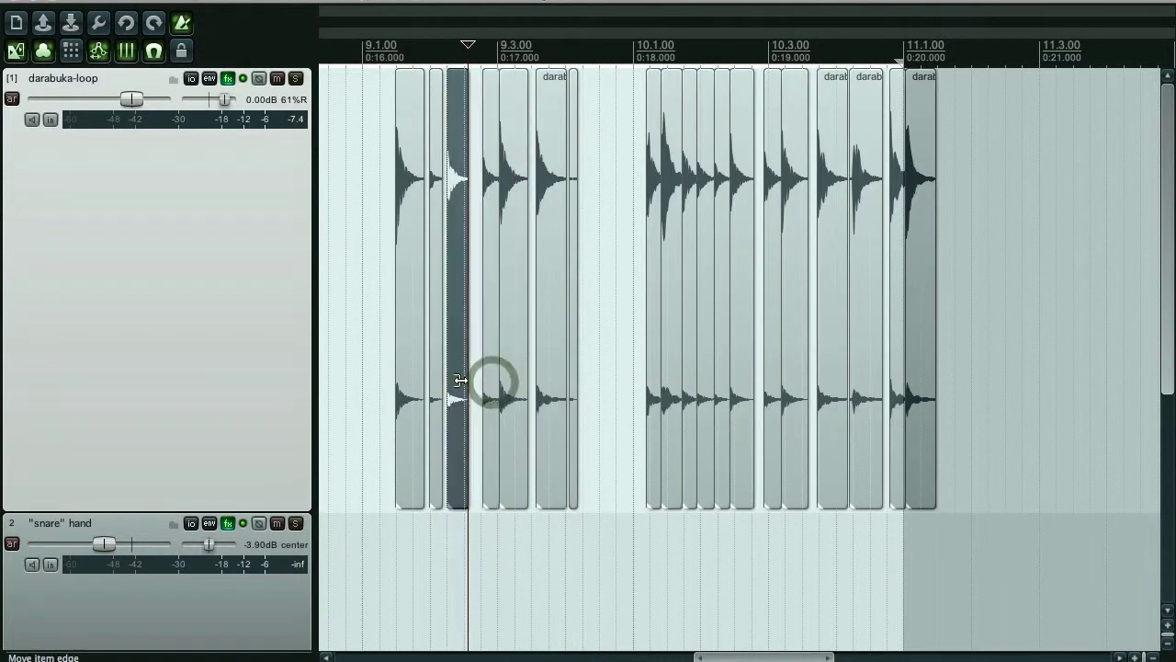
pyautogui.moveTo(454, 381)
pyautogui.mouseDown()
pyautogui.moveTo(435, 382)
pyautogui.moveTo(460, 380)
pyautogui.mouseUp()
pyautogui.click(413, 377)
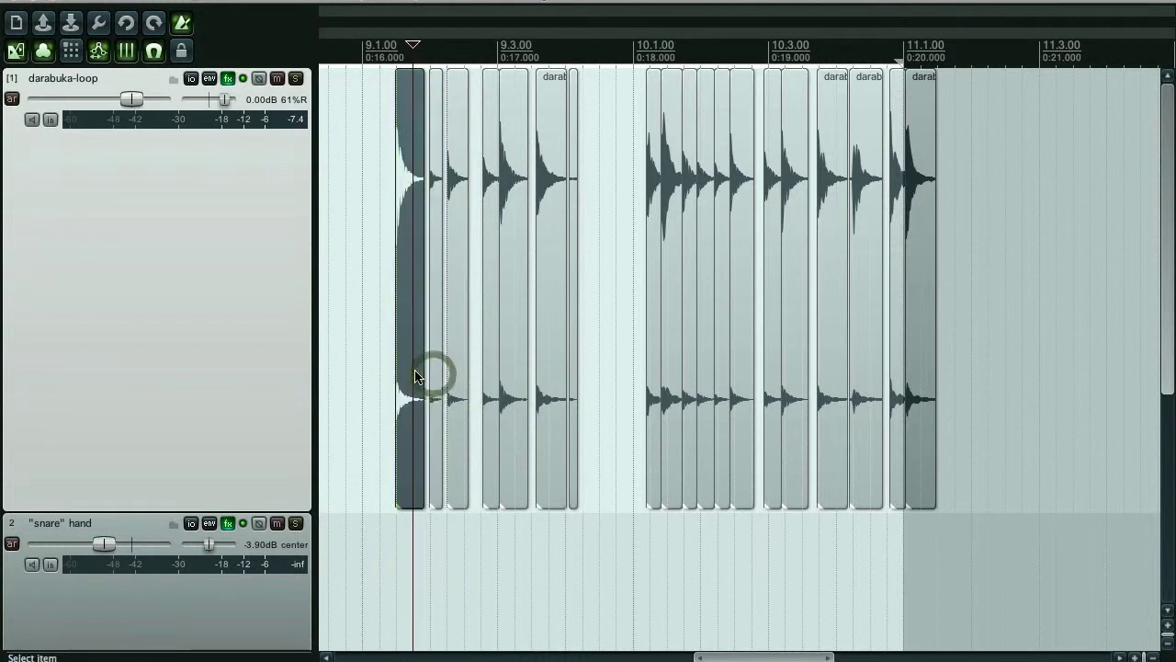
pyautogui.scroll(-5, 414, 372)
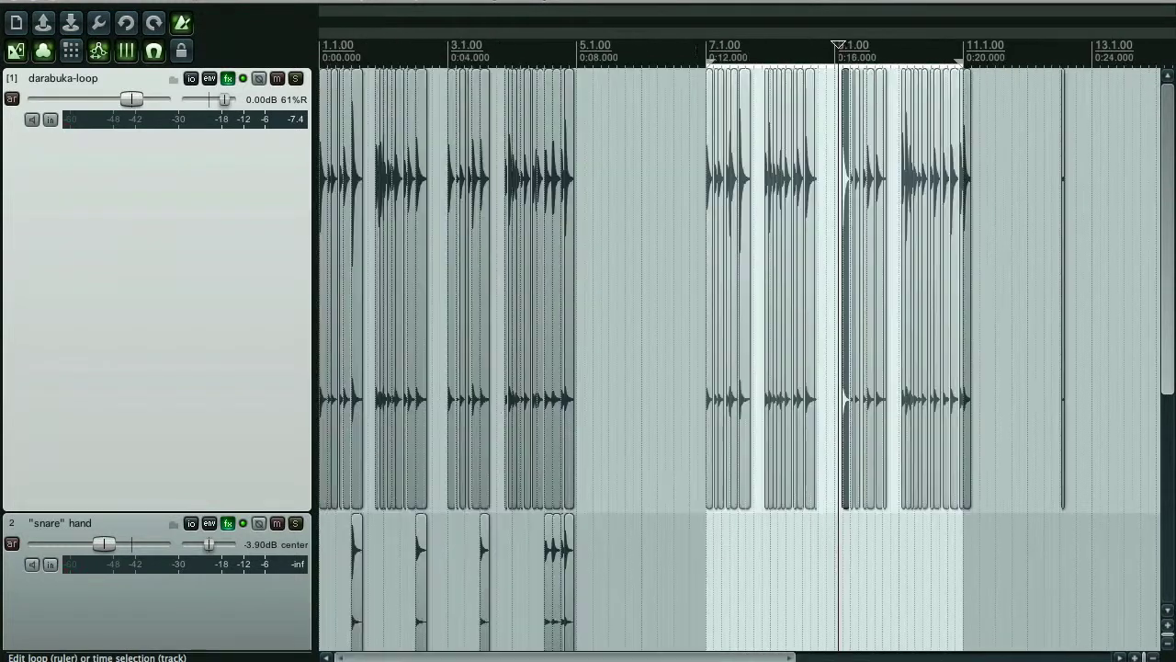
# Step: Play from a chosen start point to hear the slice timing, then stop
pyautogui.click(696, 46)
pyautogui.press('space')
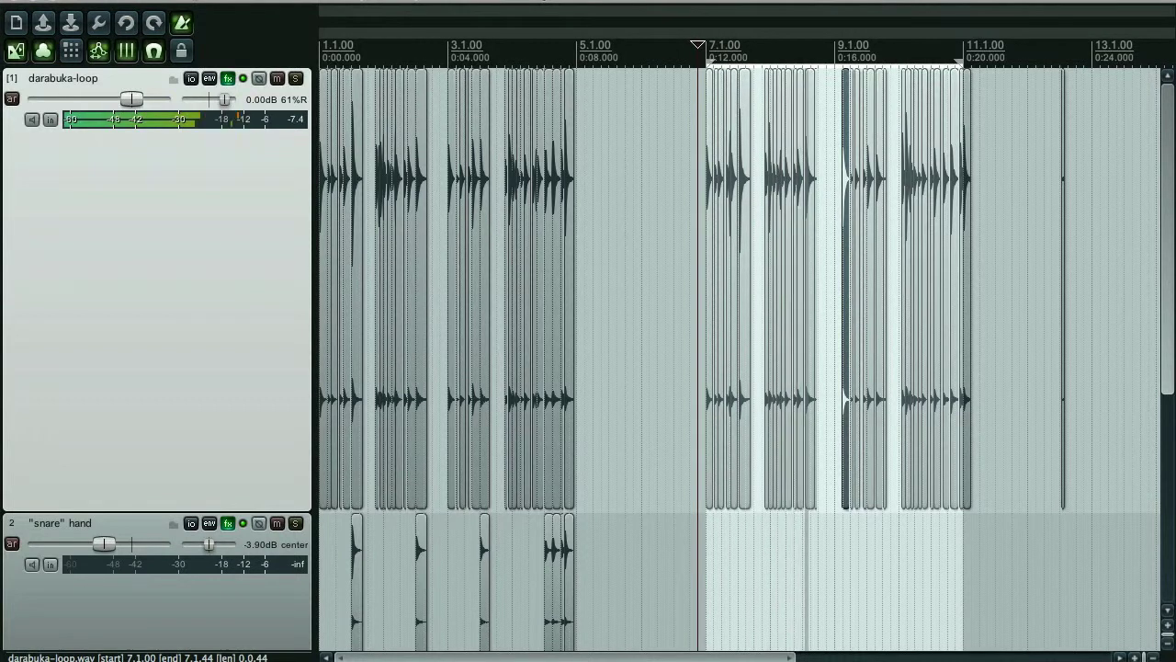
pyautogui.press('space')
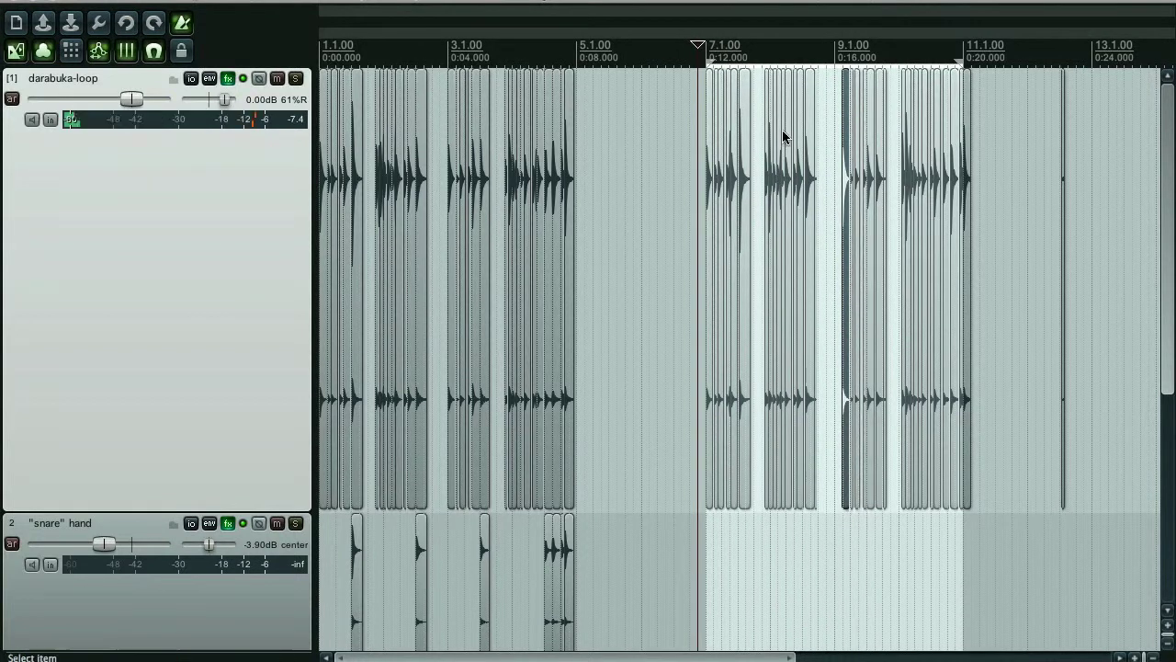
pyautogui.scroll(3, 766, 129)
pyautogui.scroll(5, 766, 130)
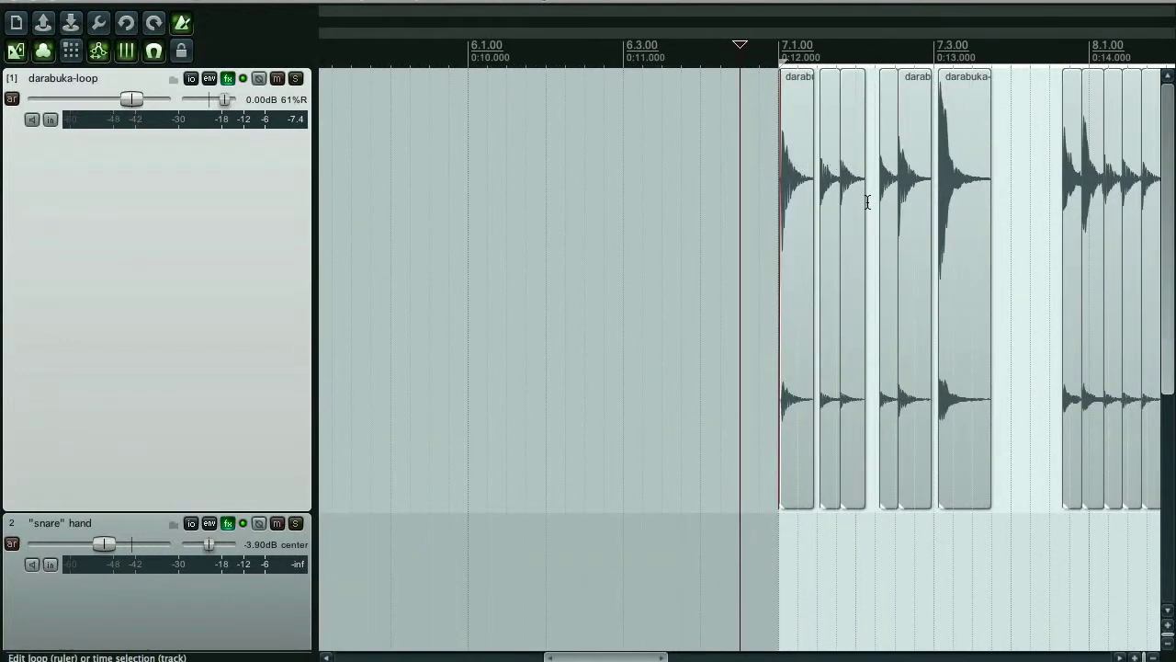
pyautogui.scroll(4, 817, 211)
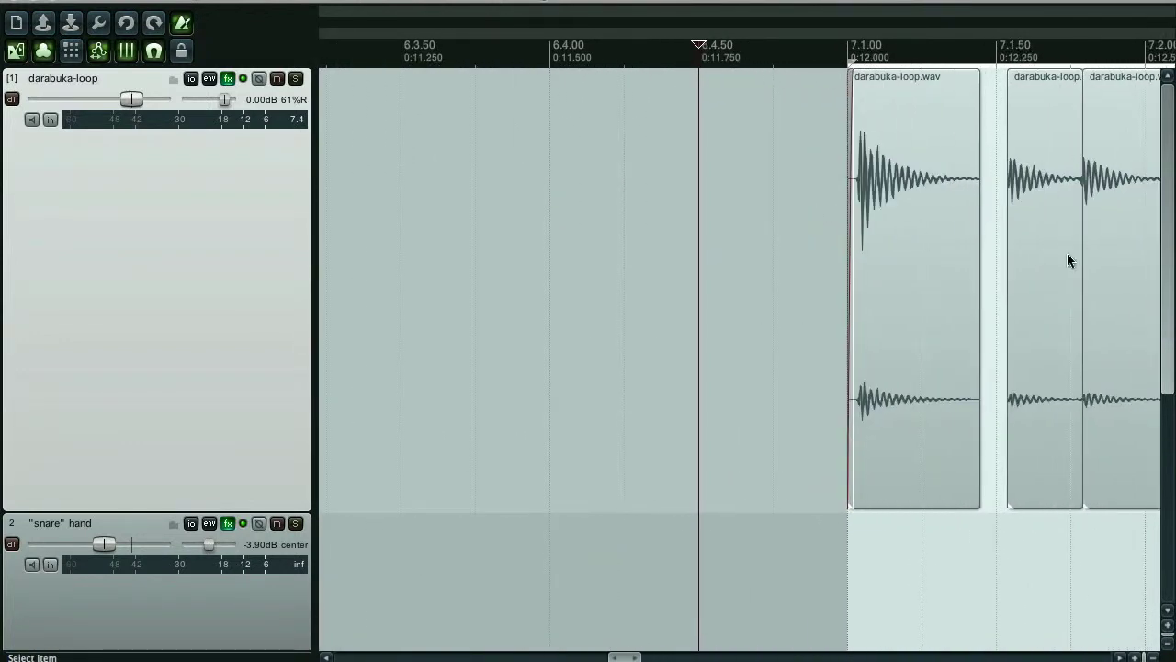
# Step: Move the second slice of bar 7 so it starts at 7.1.50
pyautogui.moveTo(1030, 239); pyautogui.dragTo(1011, 239)
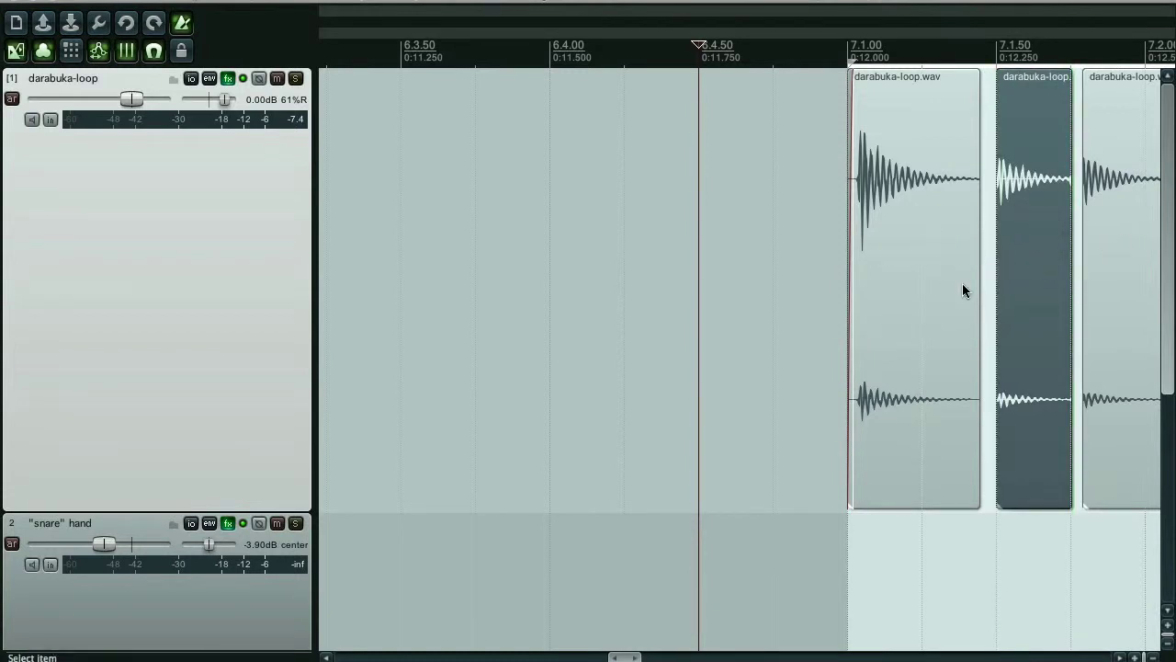
pyautogui.scroll(-2, 962, 287)
pyautogui.scroll(-2, 962, 290)
# Step: Marquee-select all the darabuka slices from bar 7 onward
pyautogui.click(1032, 226)
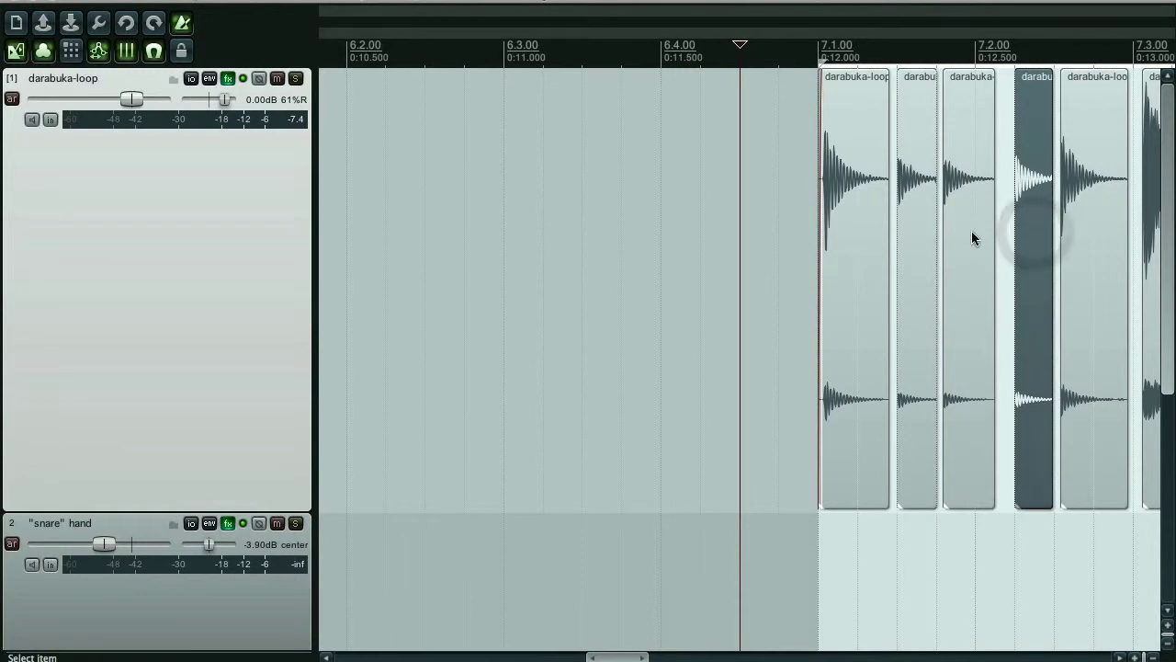
pyautogui.scroll(-6, 1100, 236)
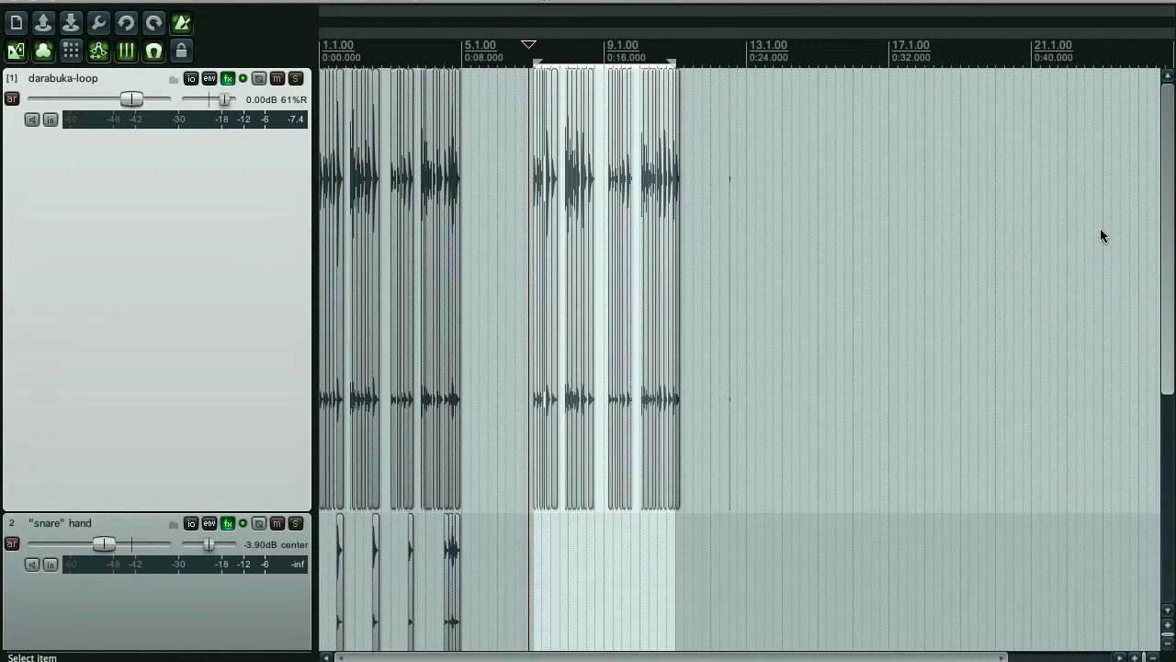
pyautogui.scroll(5, 1100, 237)
pyautogui.scroll(2, 1100, 234)
pyautogui.scroll(-5, 887, 219)
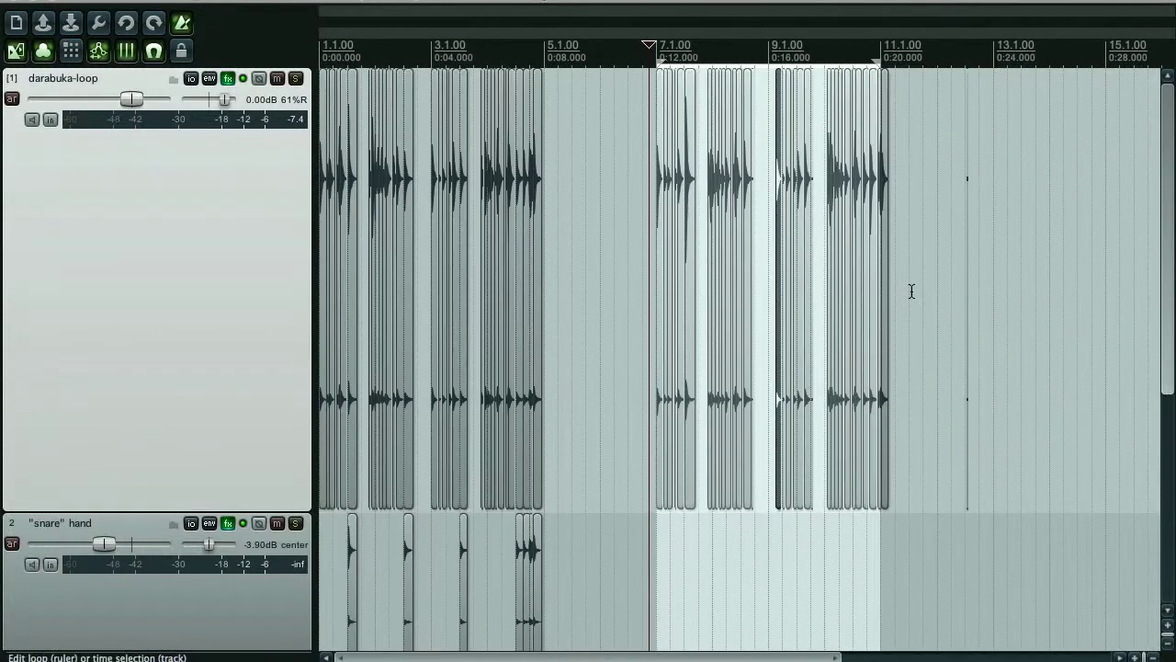
pyautogui.moveTo(911, 291); pyautogui.dragTo(638, 163)
# Step: Quantize the selected slices' positions to the 1/16-note grid and play them back
pyautogui.rightClick(780, 210)
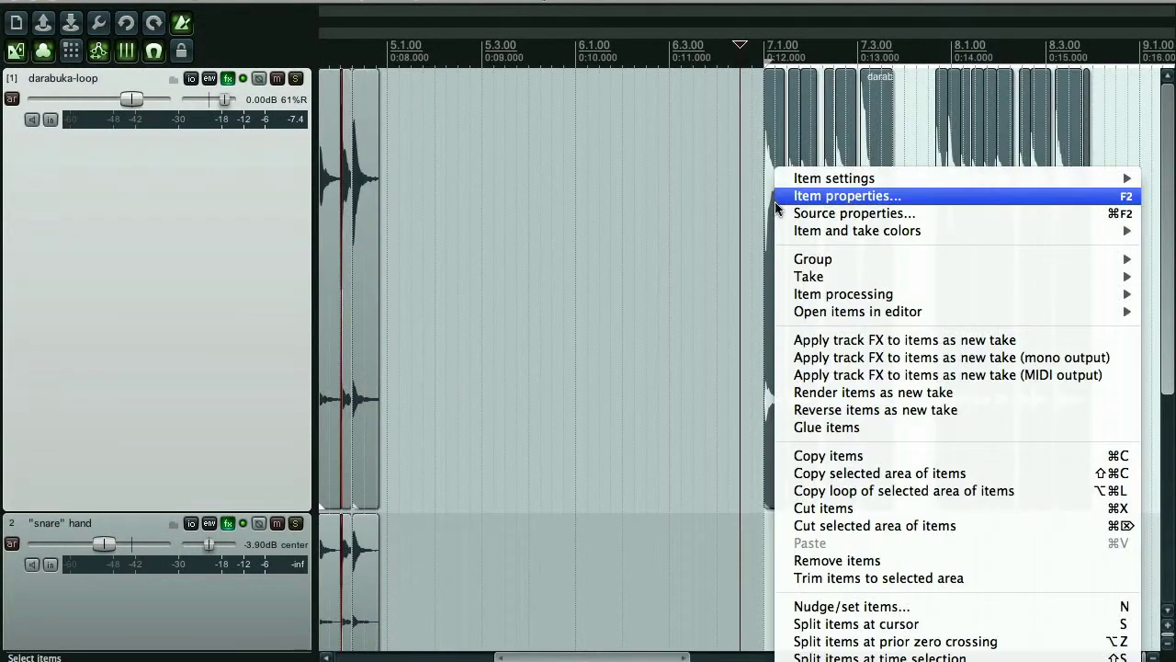
pyautogui.moveTo(824, 294)
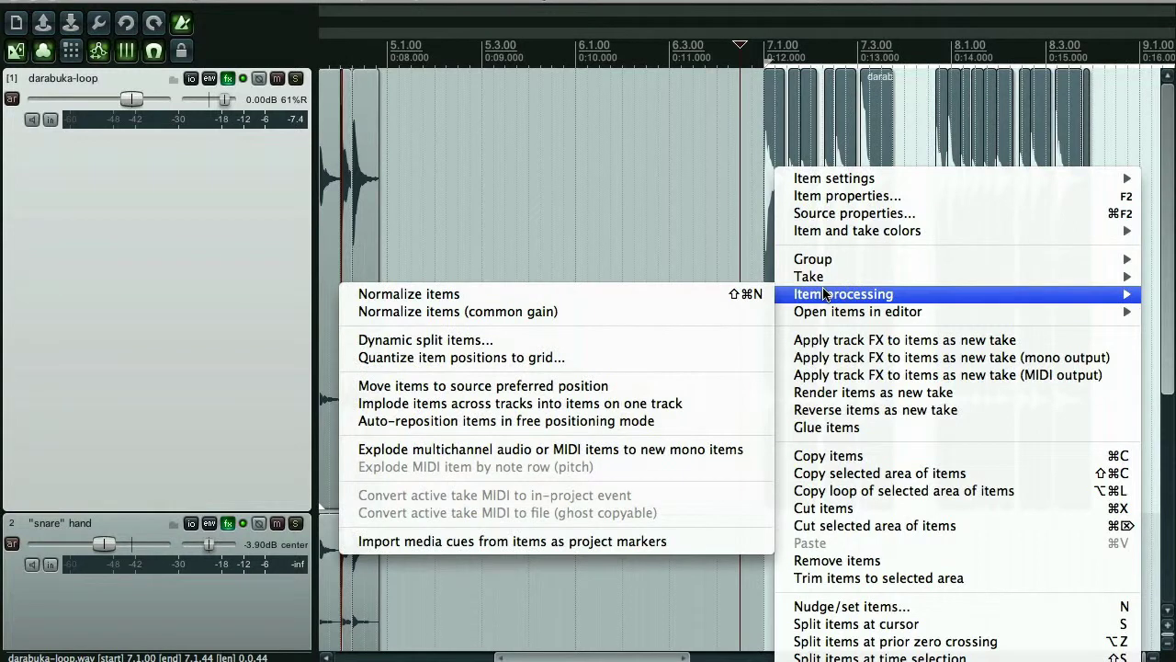
pyautogui.click(581, 366)
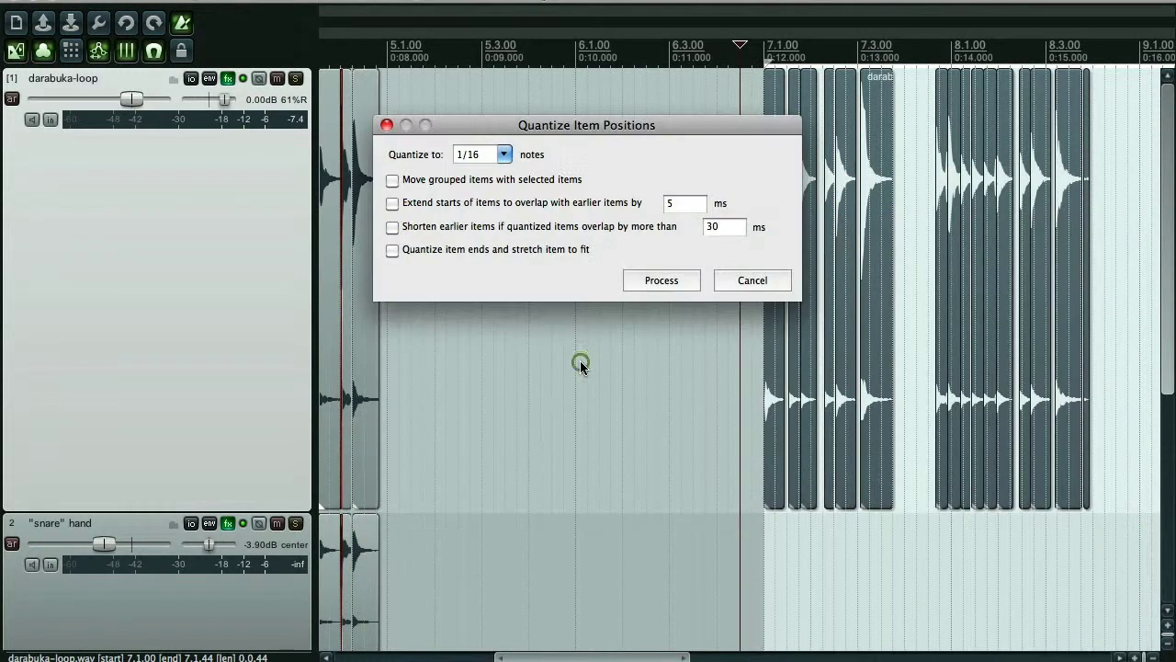
pyautogui.click(663, 280)
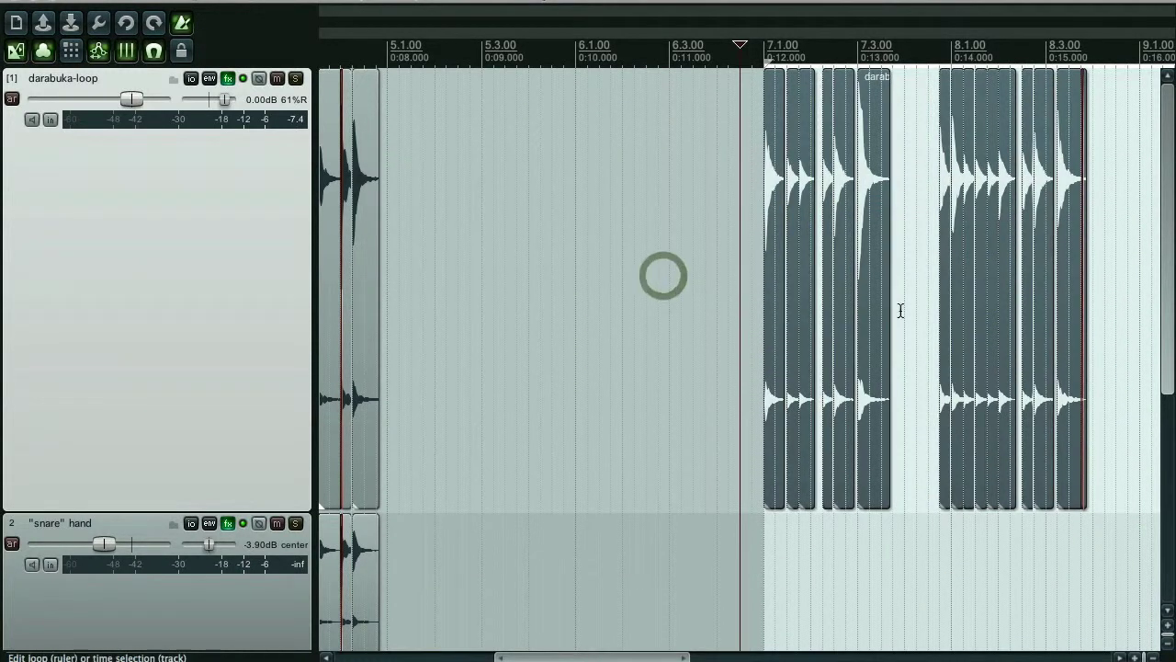
pyautogui.press('space')
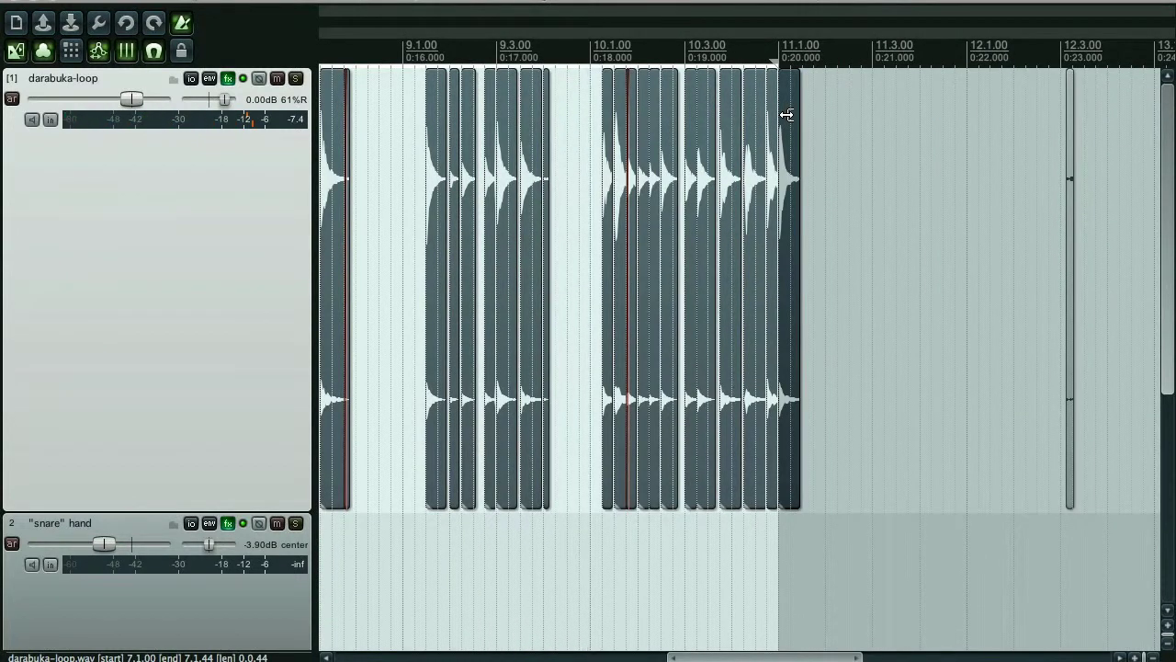
# Step: Stop playback and shift the selected slices earlier onto the bar 8 grid
pyautogui.press('space')
pyautogui.scroll(3, 711, 212)
pyautogui.scroll(-2, 950, 230)
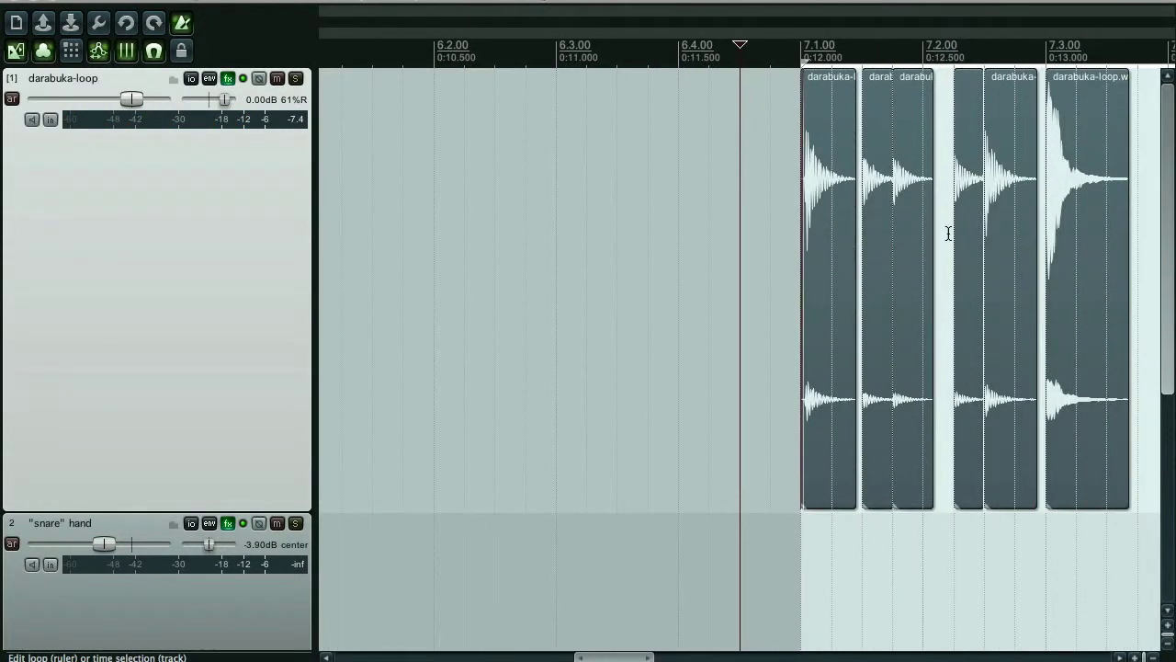
pyautogui.scroll(2, 994, 103)
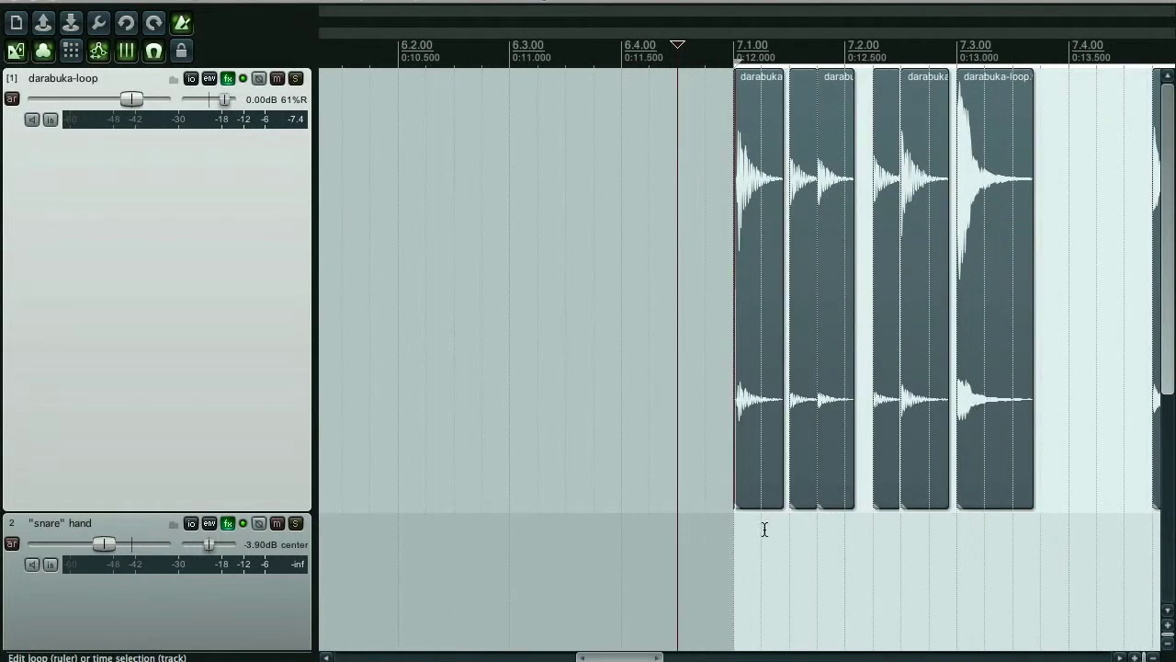
pyautogui.moveTo(621, 657); pyautogui.dragTo(643, 657)
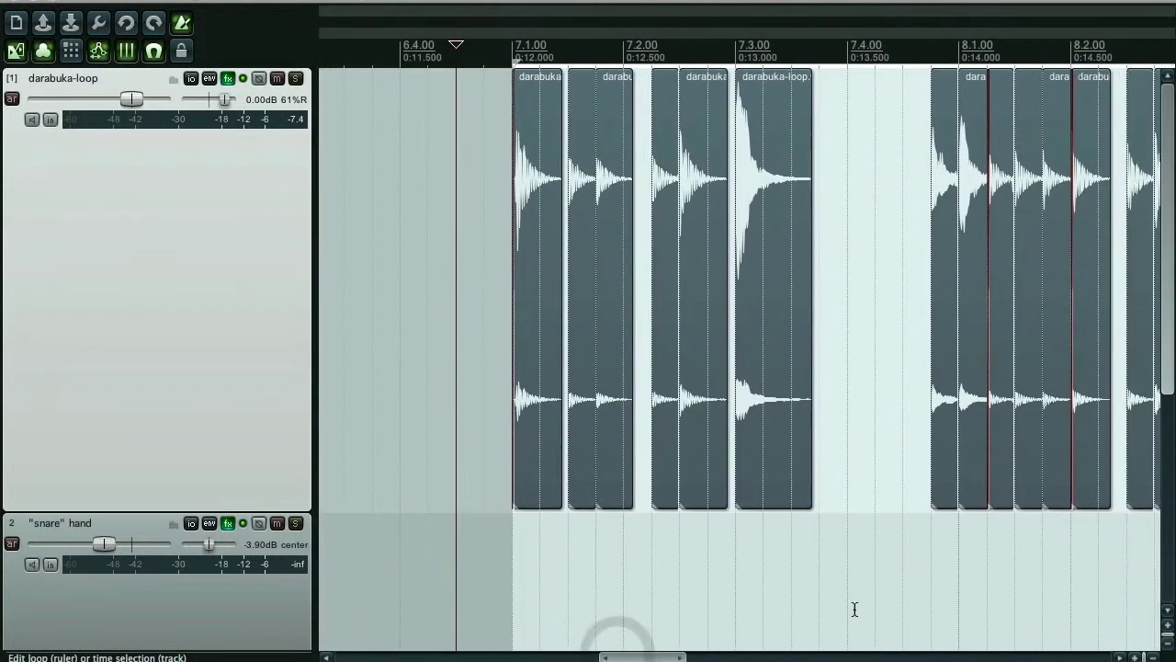
pyautogui.scroll(-2, 839, 518)
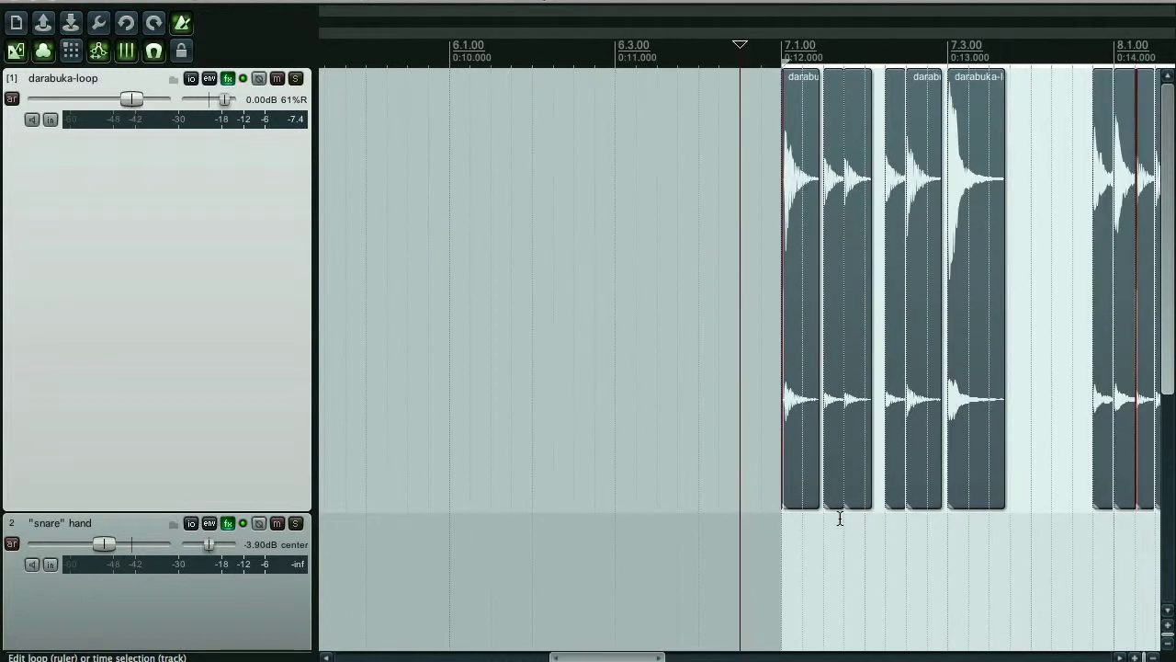
pyautogui.moveTo(607, 657); pyautogui.dragTo(661, 657)
pyautogui.moveTo(1016, 553); pyautogui.dragTo(657, 270)
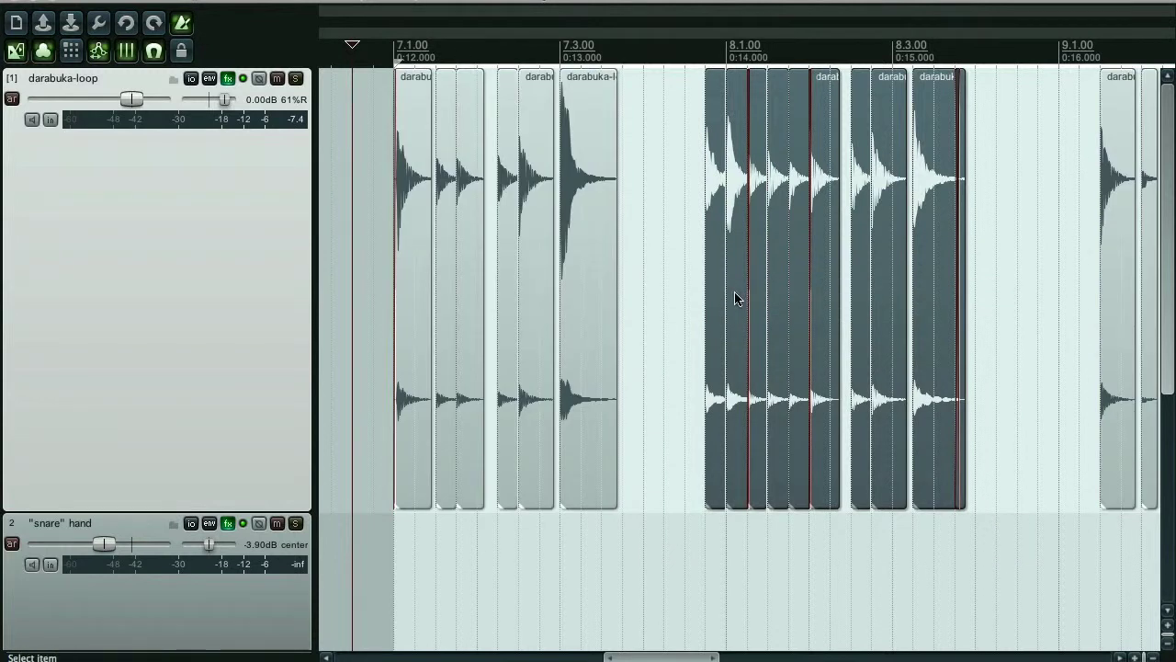
pyautogui.moveTo(735, 298); pyautogui.dragTo(720, 181)
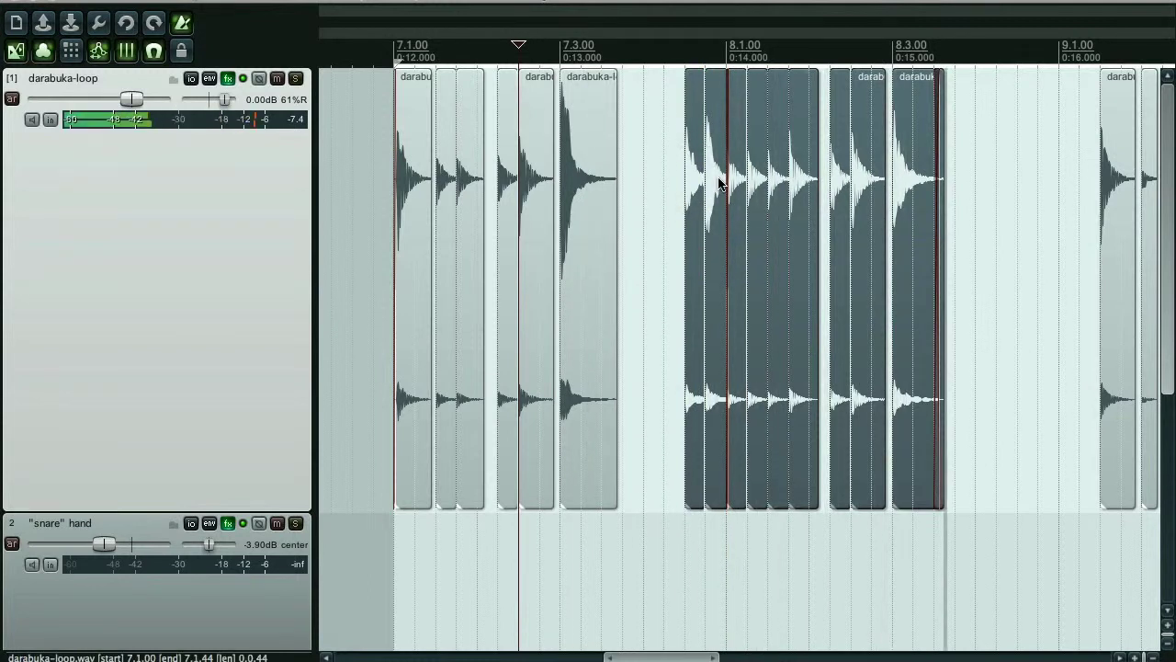
# Step: Move the slice group to start on bar 9, play to check, and trim the sliver after 9.3
pyautogui.scroll(-3, 719, 183)
pyautogui.moveTo(1084, 225); pyautogui.dragTo(965, 157)
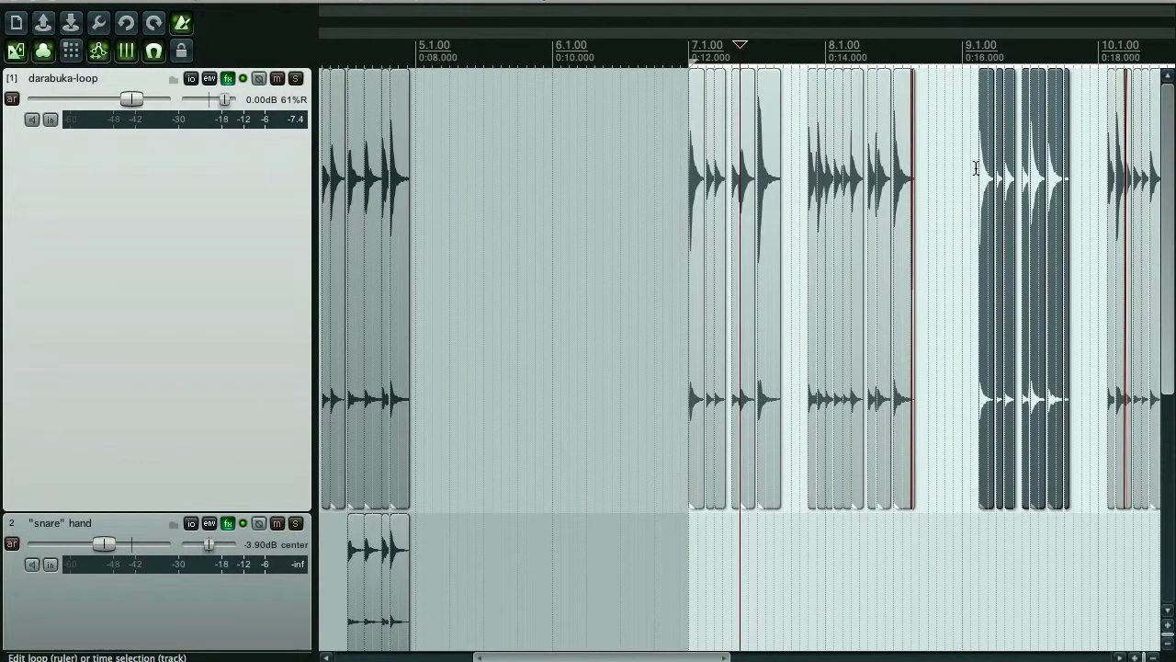
pyautogui.scroll(3, 988, 189)
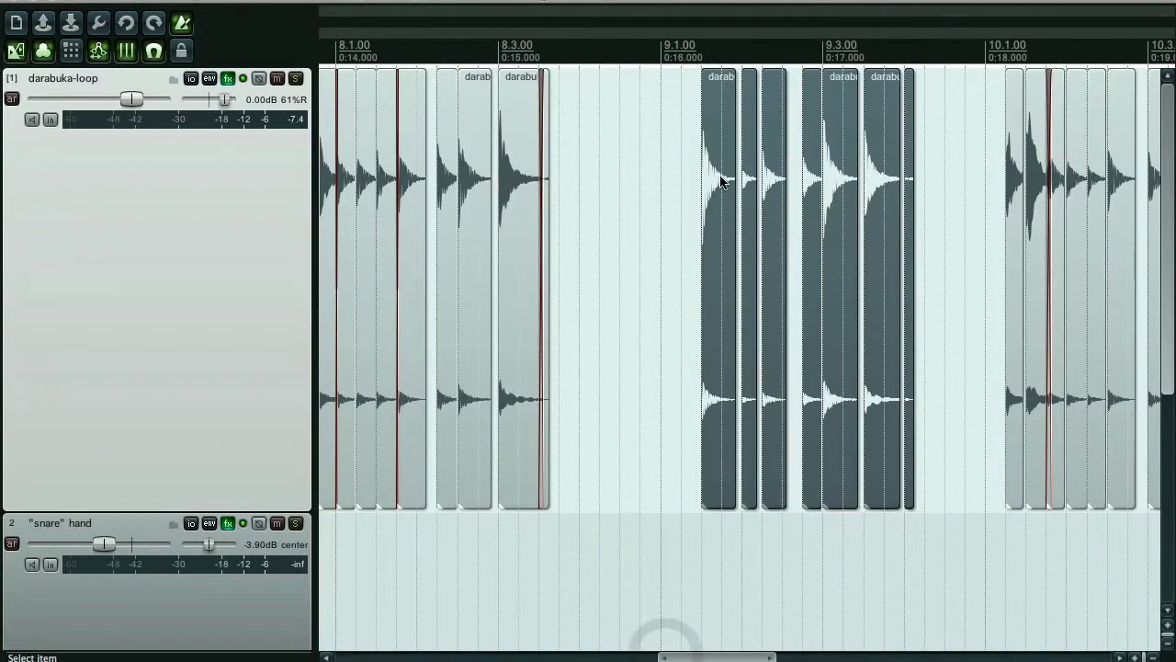
pyautogui.moveTo(712, 181); pyautogui.dragTo(688, 184)
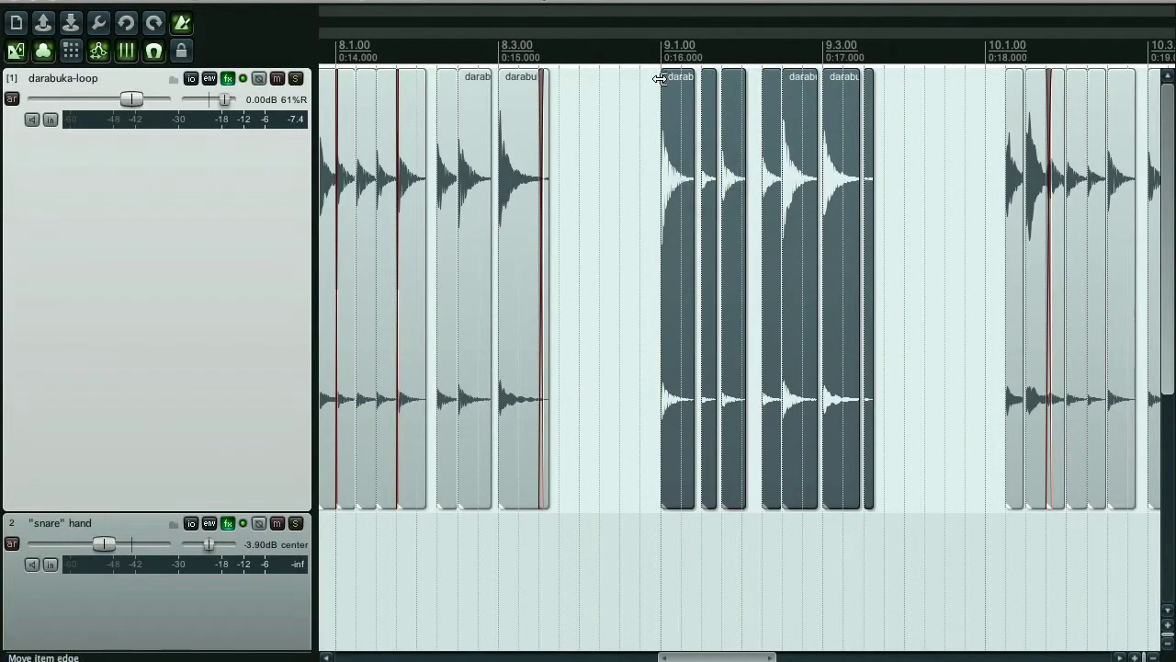
pyautogui.press('space')
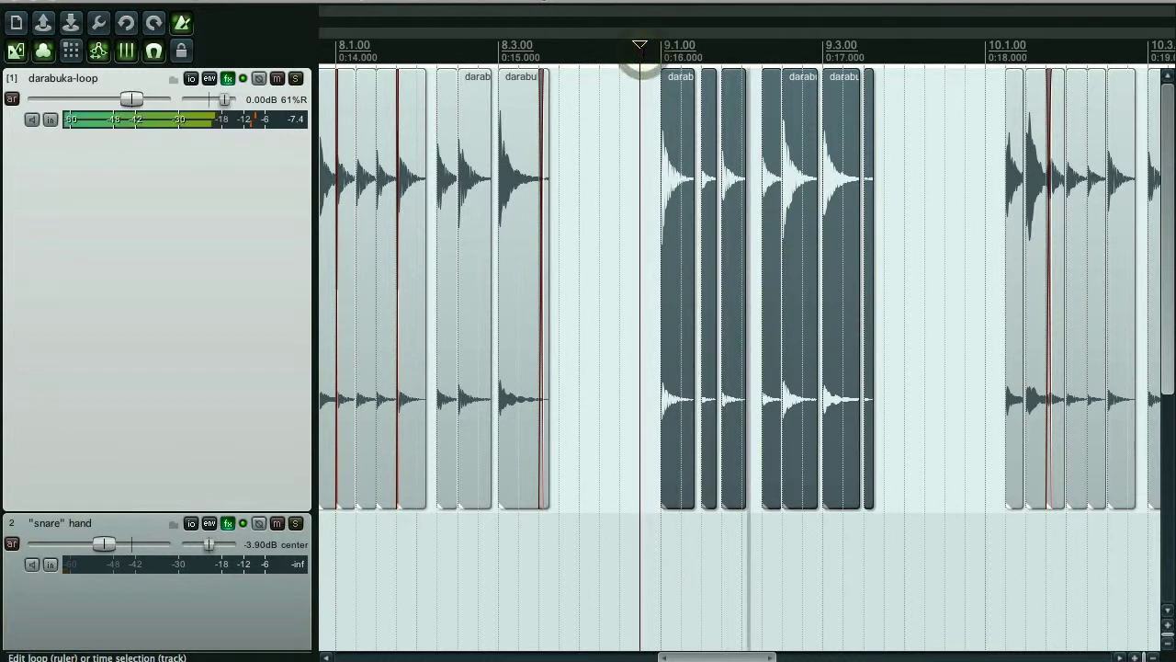
pyautogui.click(899, 194)
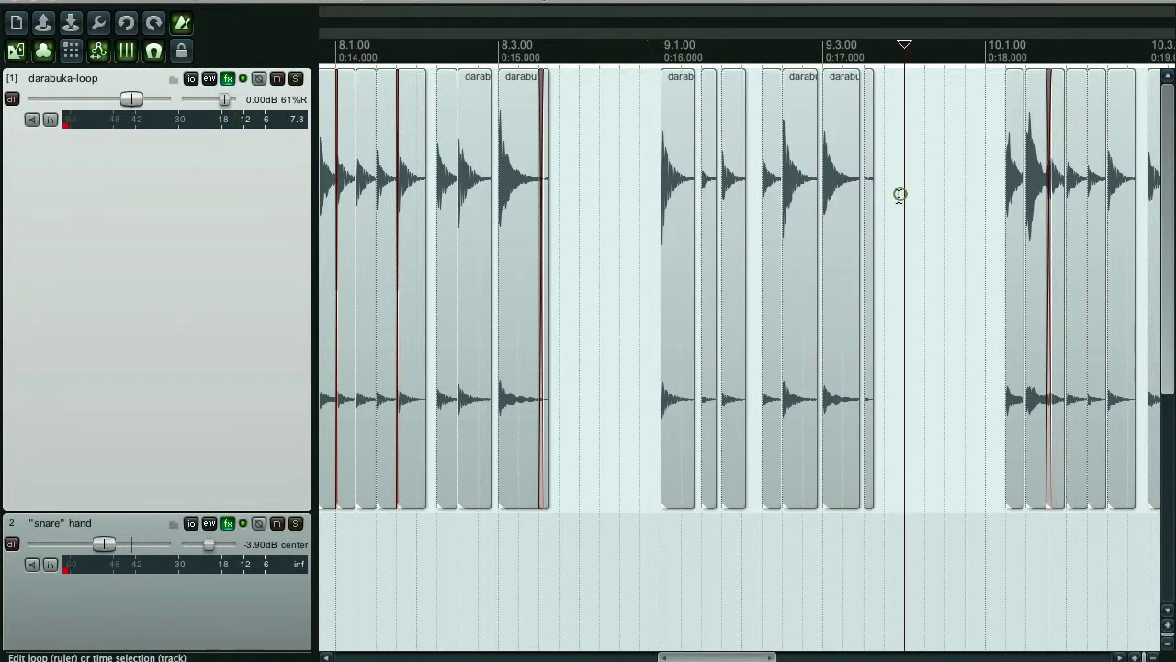
pyautogui.click(869, 179)
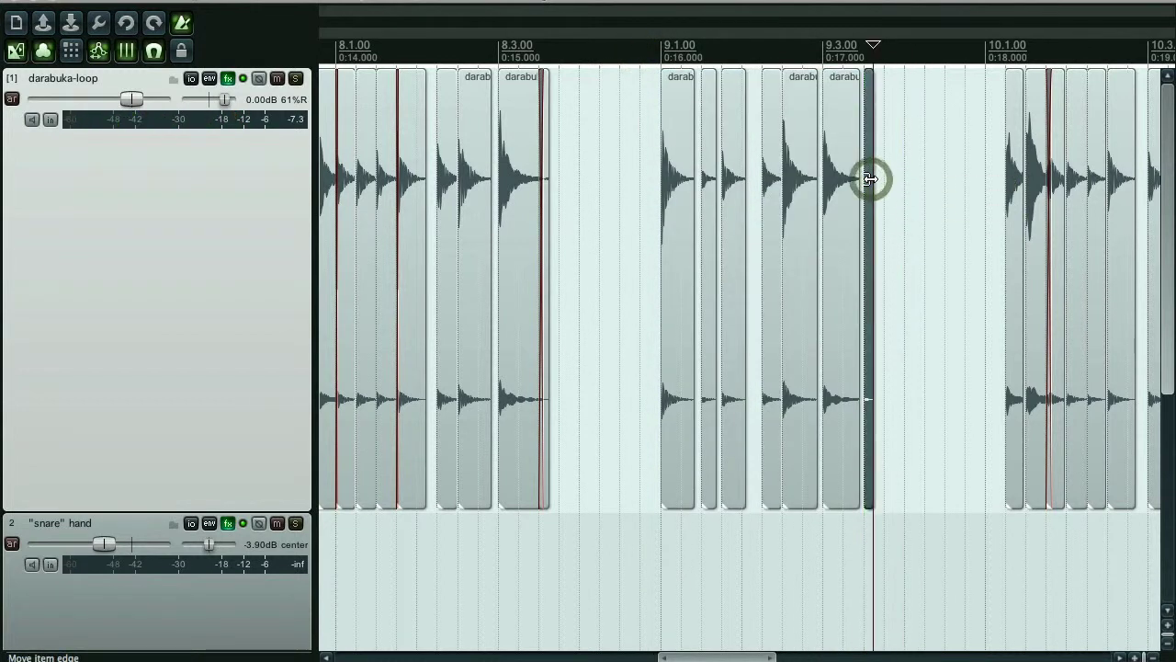
# Step: Shift the slices between bars 10 and 11 slightly earlier and play from before bar 9
pyautogui.scroll(-3, 1038, 228)
pyautogui.moveTo(1029, 224); pyautogui.dragTo(786, 111)
pyautogui.moveTo(857, 147); pyautogui.dragTo(820, 144)
pyautogui.click(613, 44)
pyautogui.press('space')
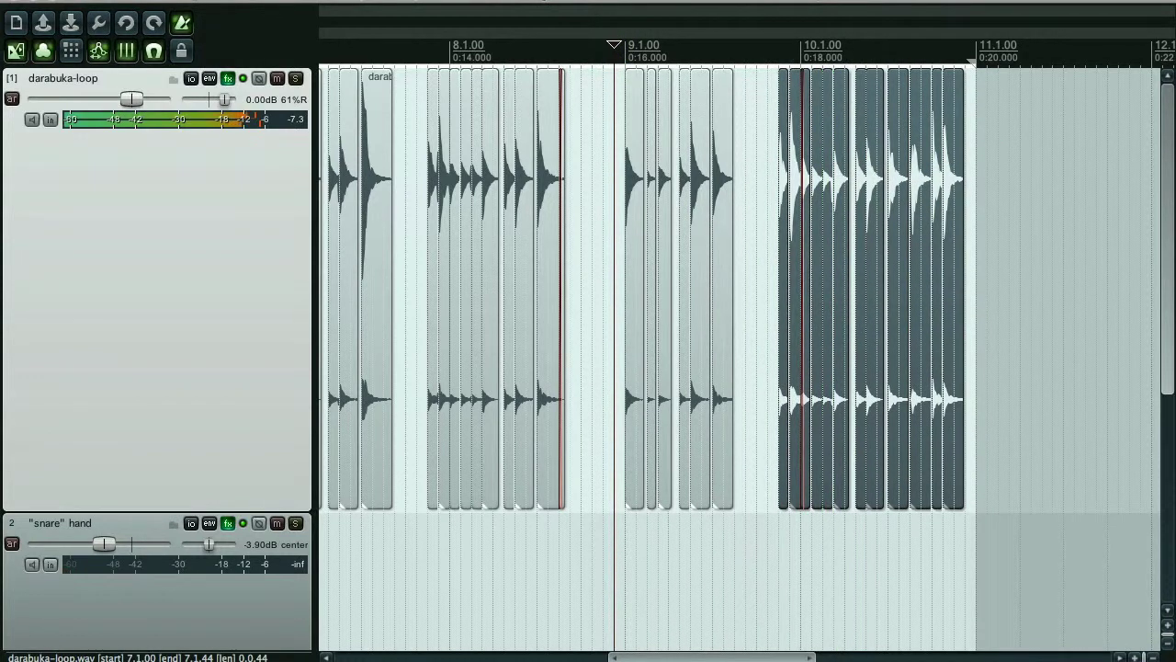
pyautogui.scroll(-3, 738, 189)
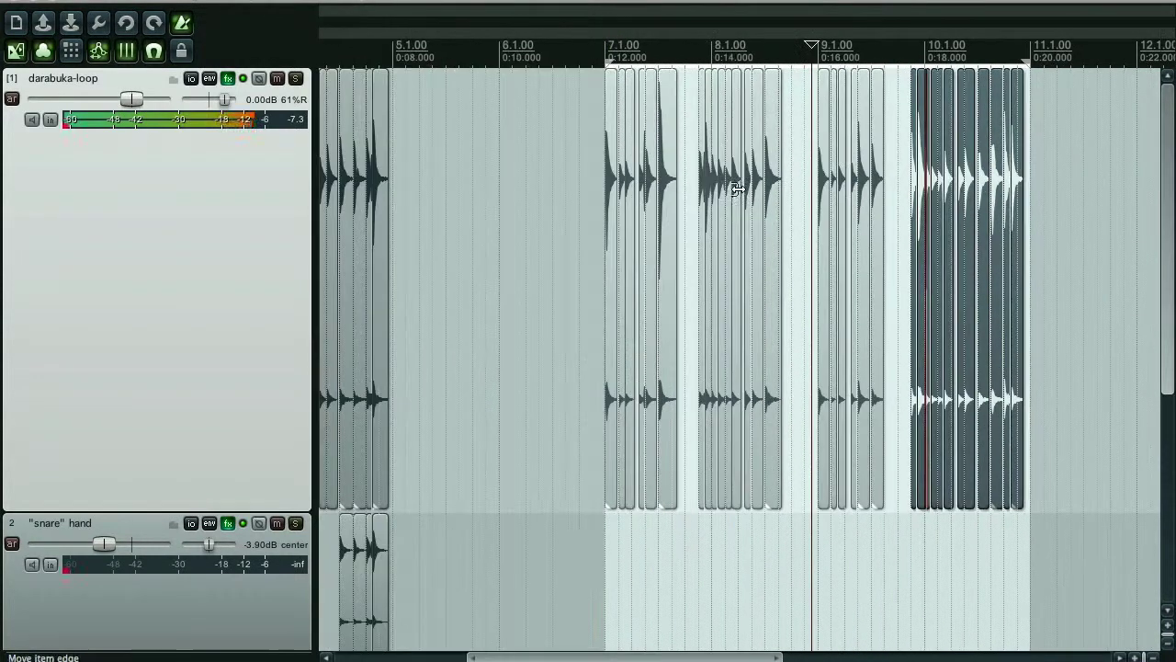
# Step: Extend the last slice and the slices near 9.1 and 9.3 so their tails ring out
pyautogui.scroll(8, 880, 191)
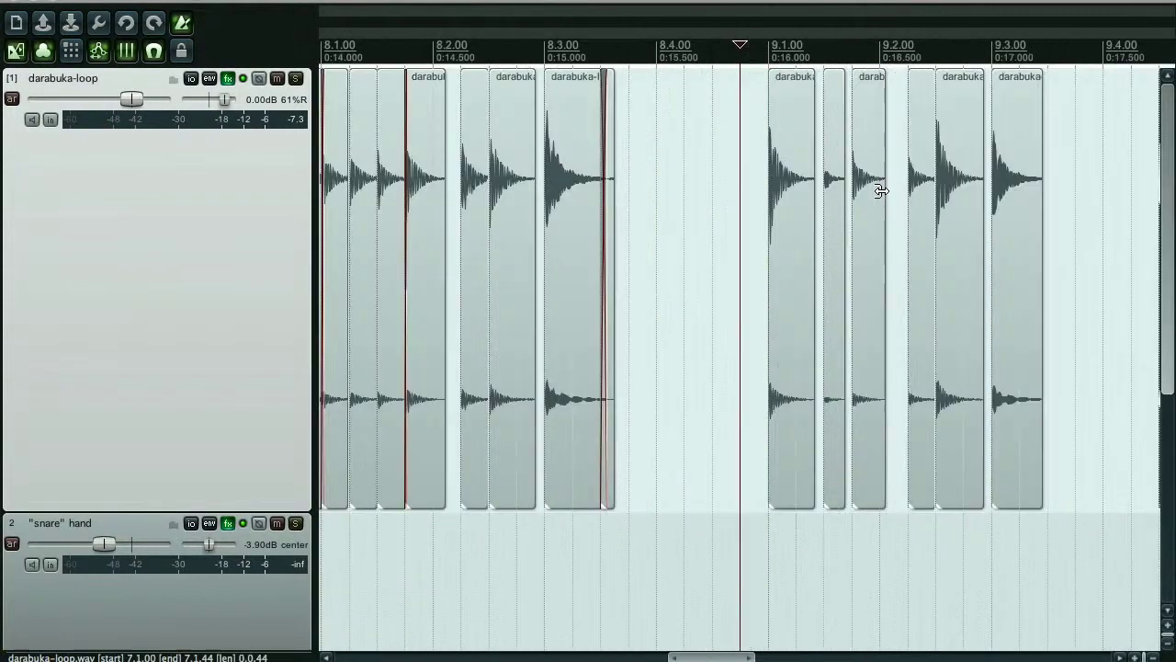
pyautogui.scroll(2, 984, 197)
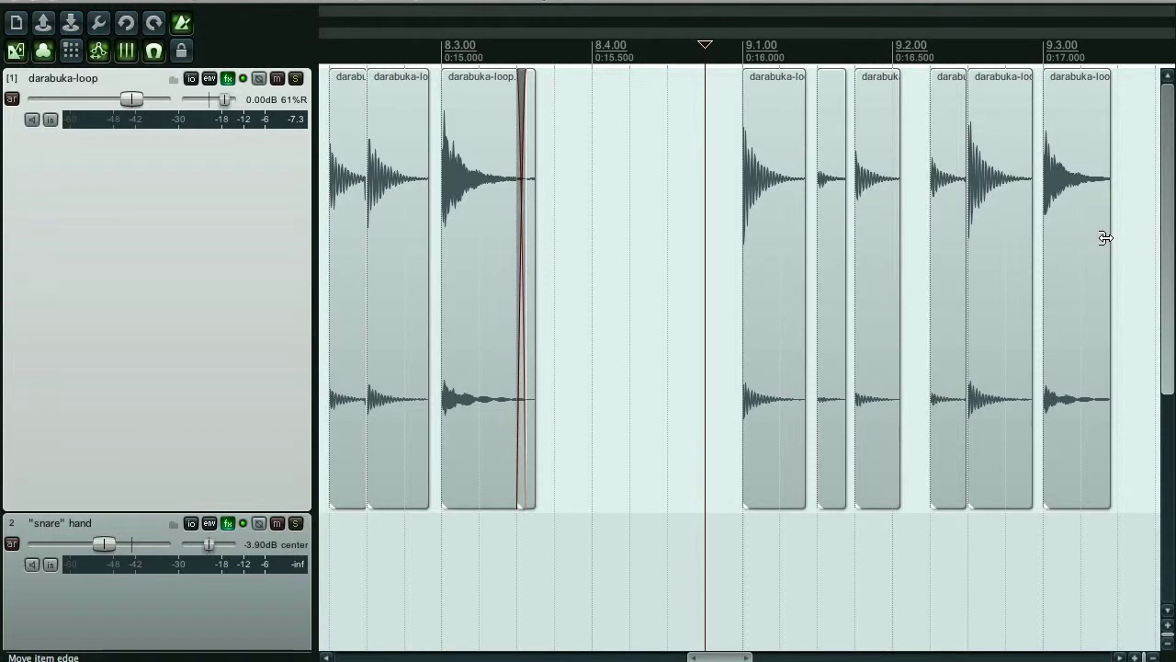
pyautogui.moveTo(1105, 238); pyautogui.dragTo(1142, 236)
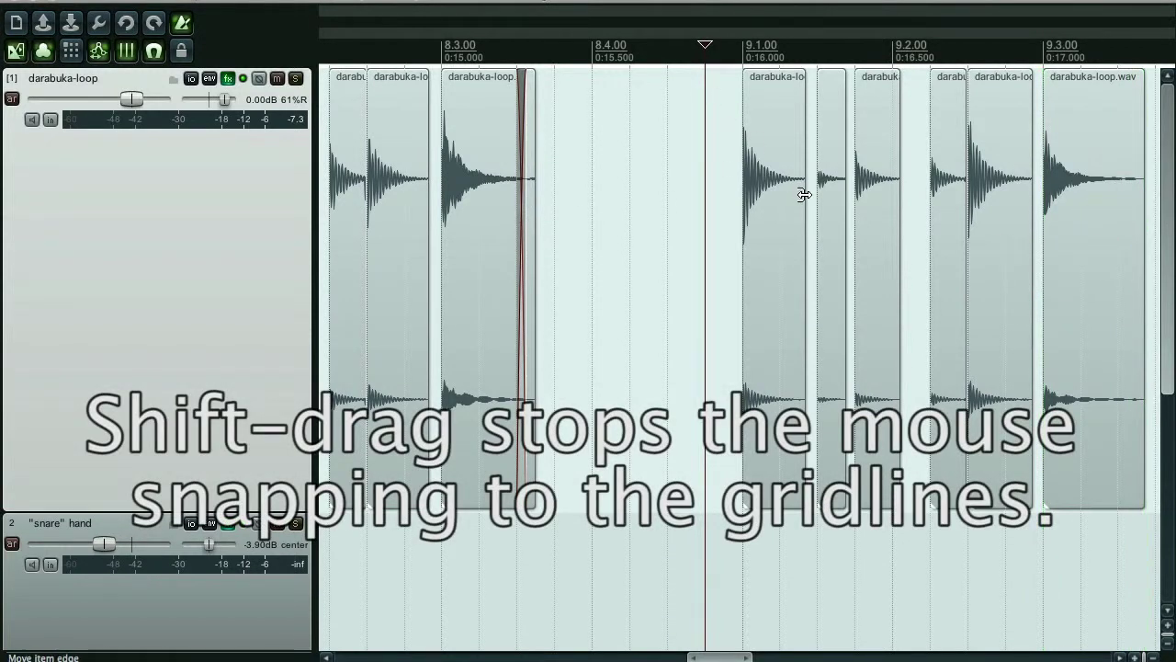
pyautogui.moveTo(804, 196); pyautogui.dragTo(814, 197)
pyautogui.moveTo(900, 189); pyautogui.dragTo(926, 171)
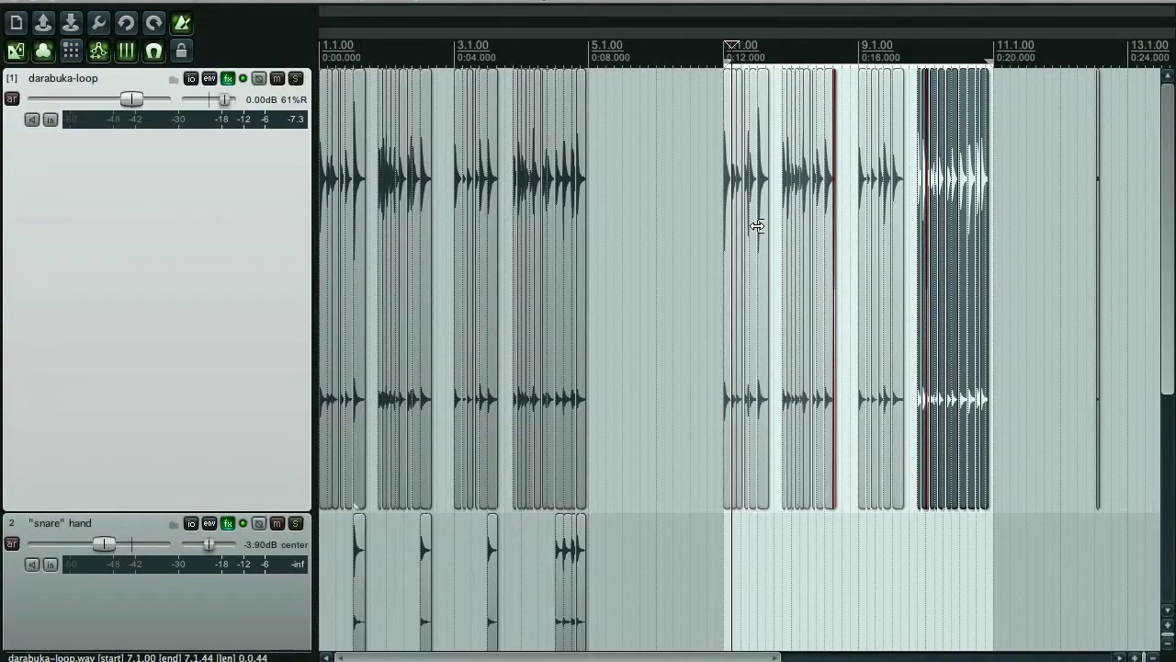
pyautogui.scroll(5, 756, 226)
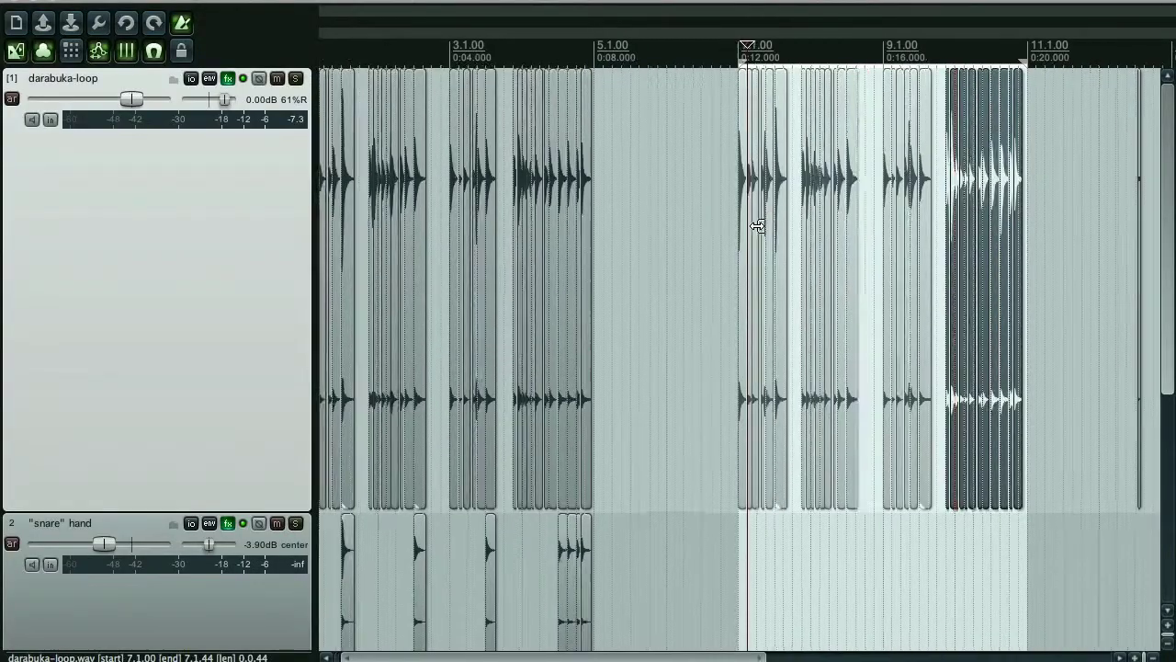
pyautogui.scroll(2, 756, 225)
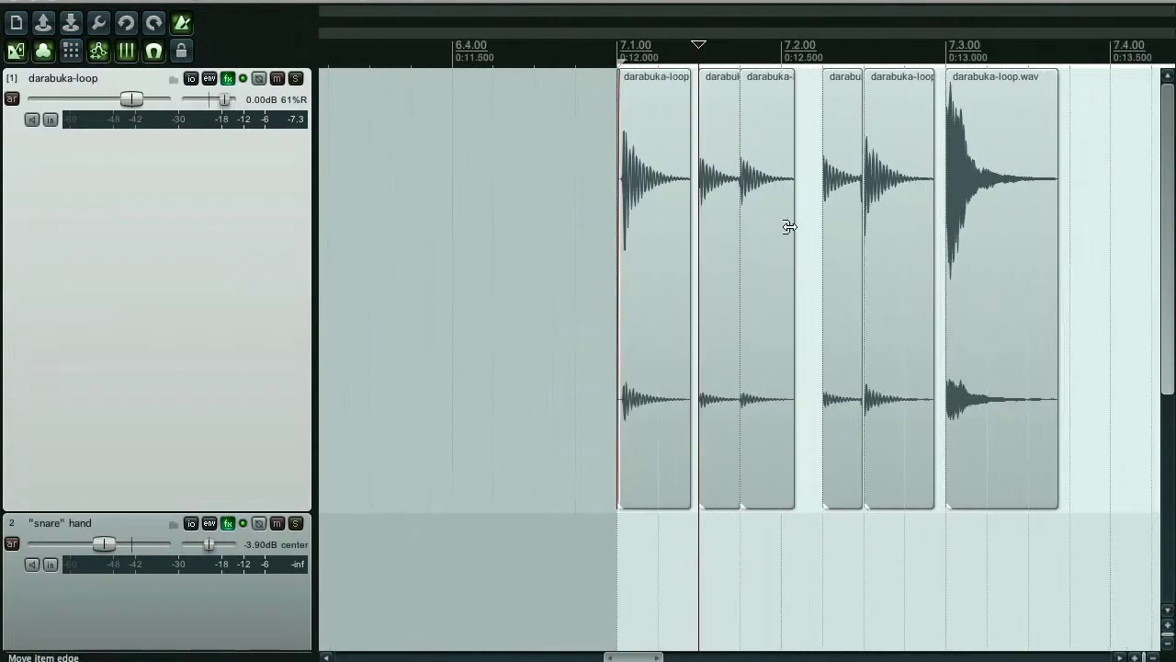
pyautogui.click(964, 236)
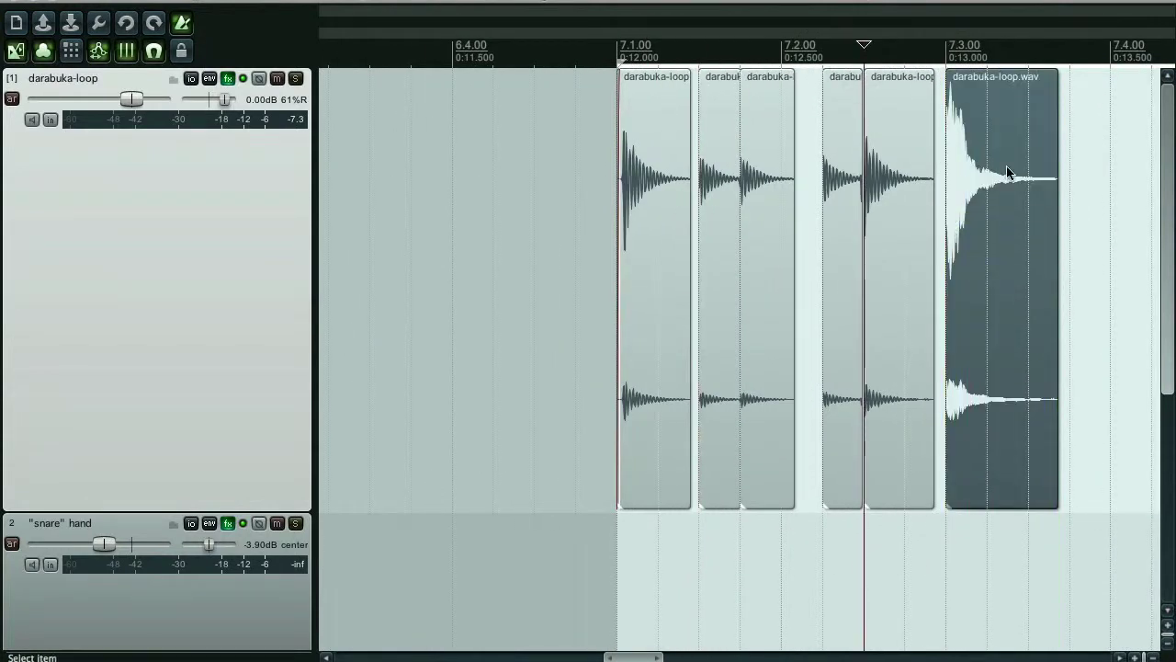
pyautogui.scroll(-4, 1006, 172)
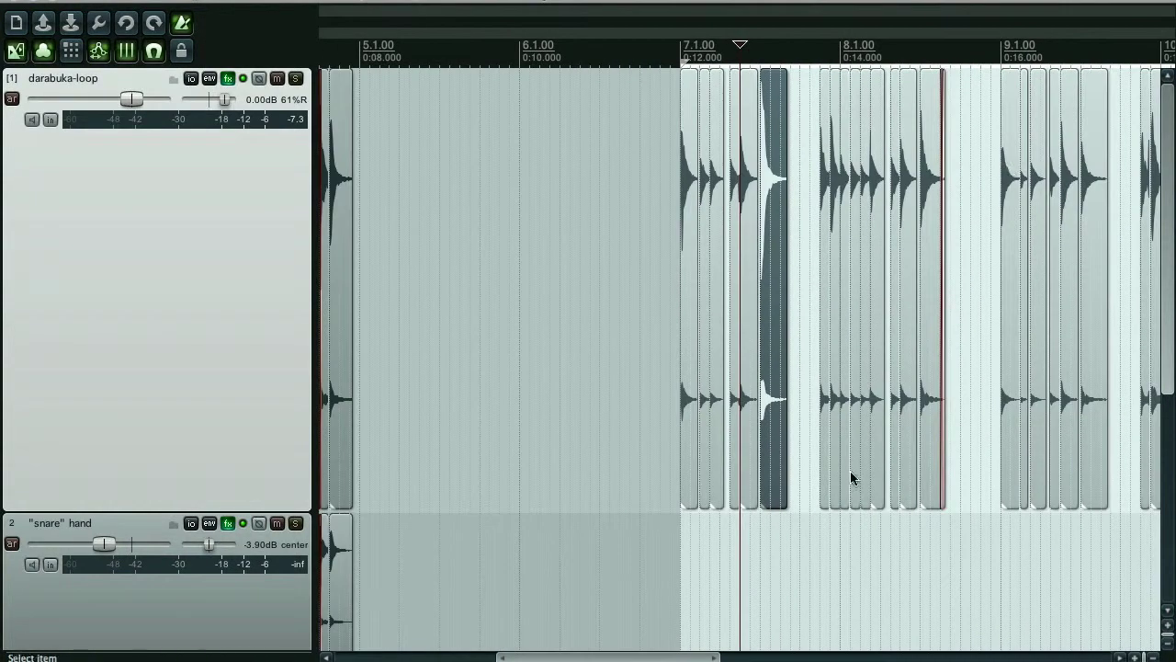
pyautogui.moveTo(654, 658); pyautogui.dragTo(484, 627)
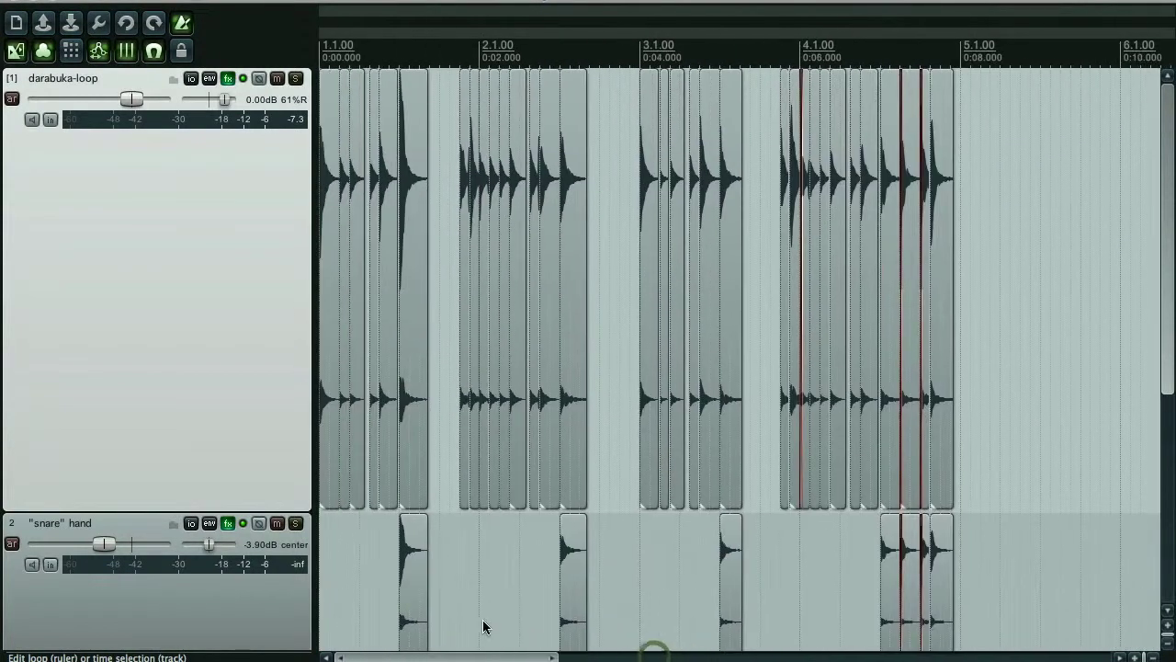
# Step: Shrink the darabuka track, inspect the snare track's two ReaDelays, then play from the start
pyautogui.moveTo(188, 511); pyautogui.dragTo(119, 196)
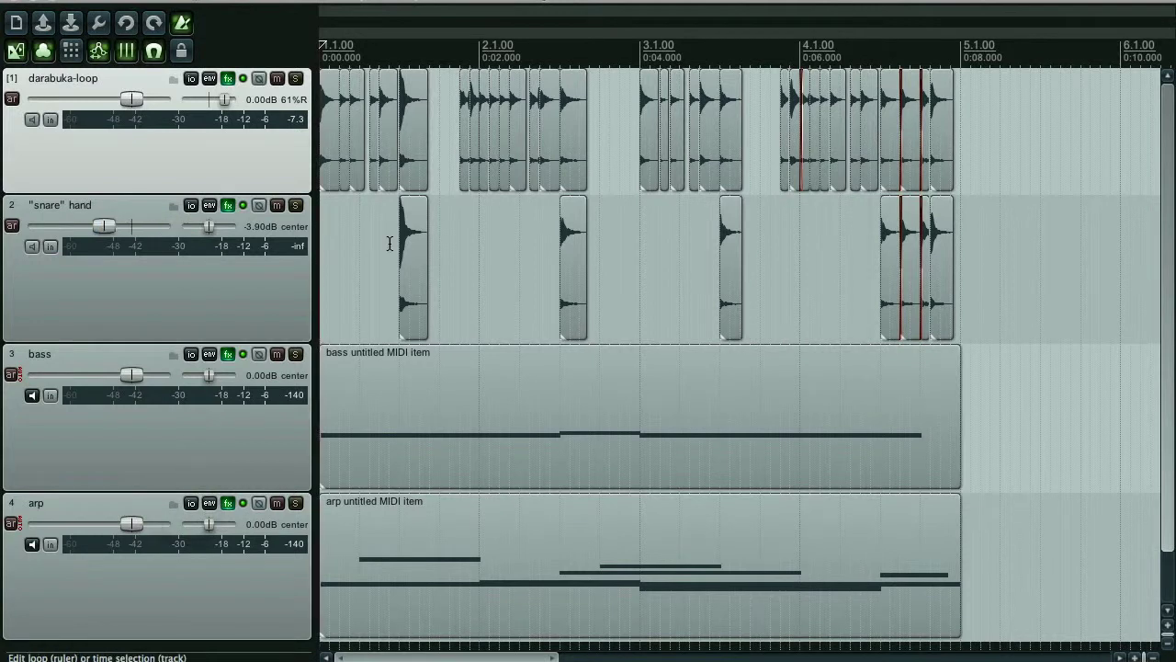
pyautogui.click(228, 208)
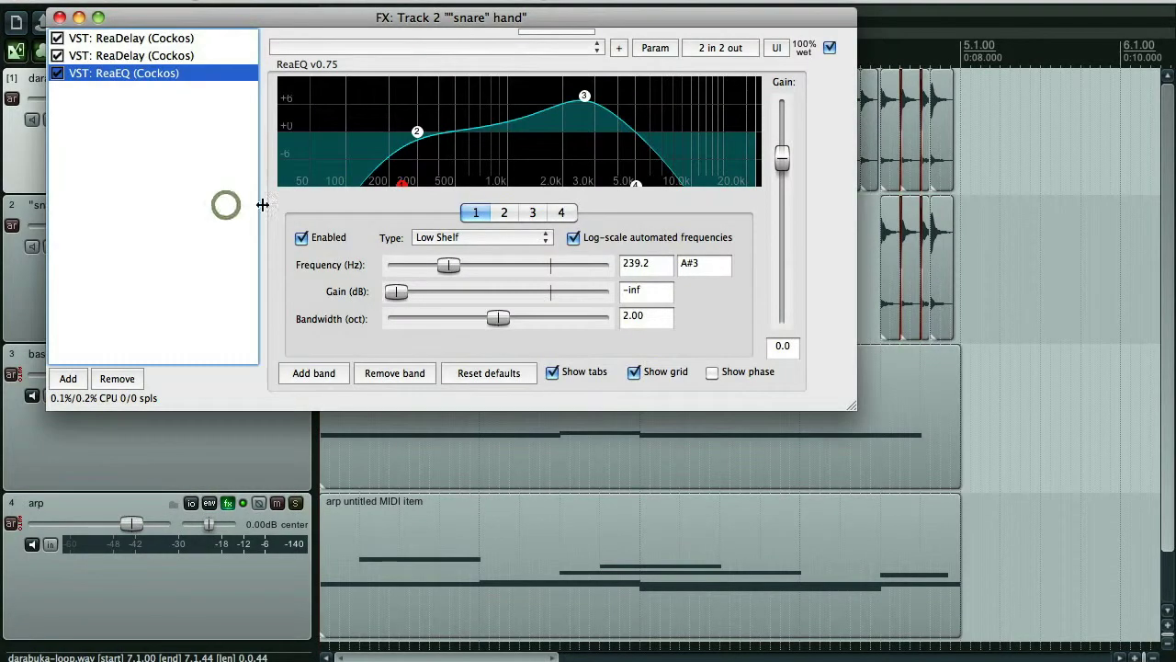
pyautogui.click(162, 57)
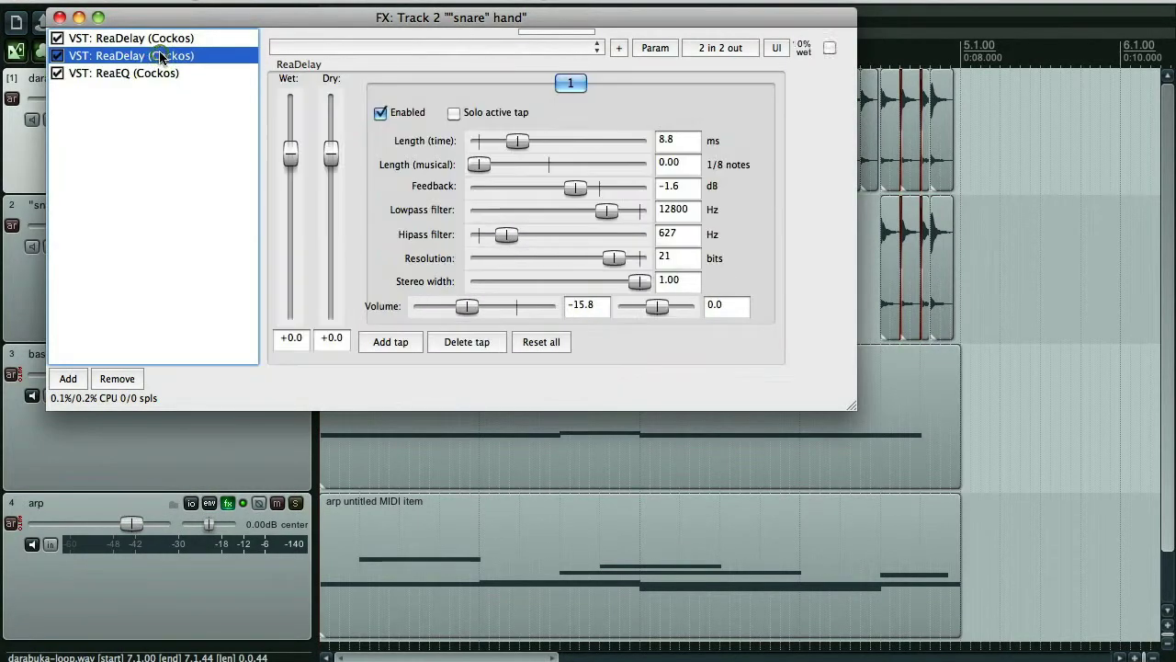
pyautogui.click(161, 38)
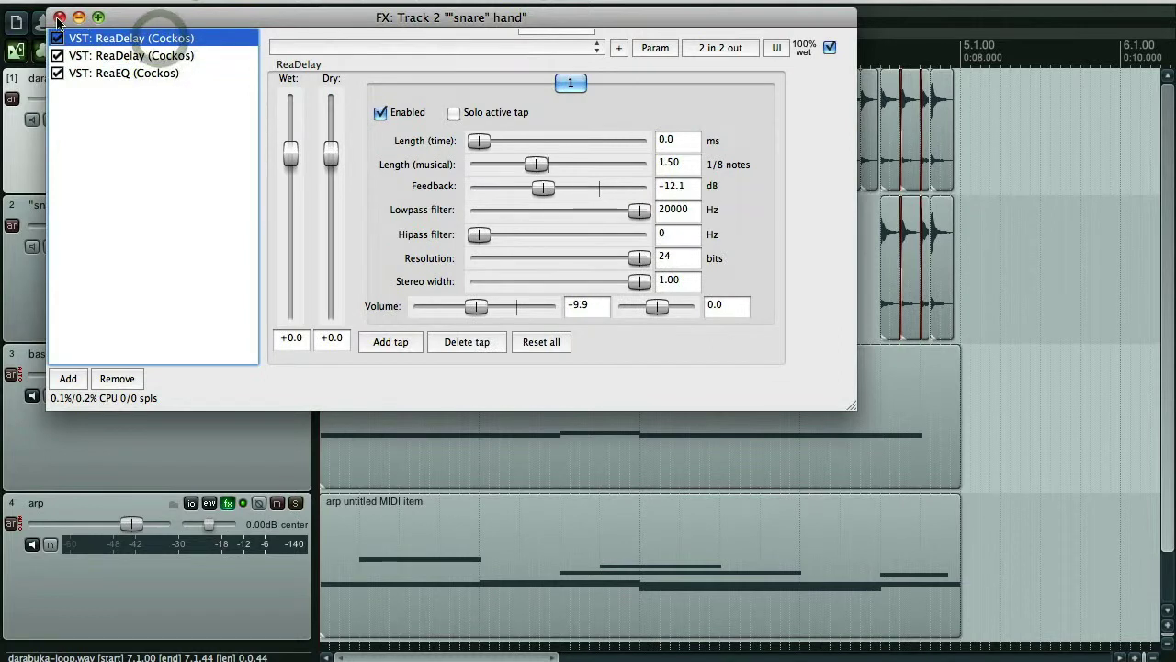
pyautogui.click(58, 17)
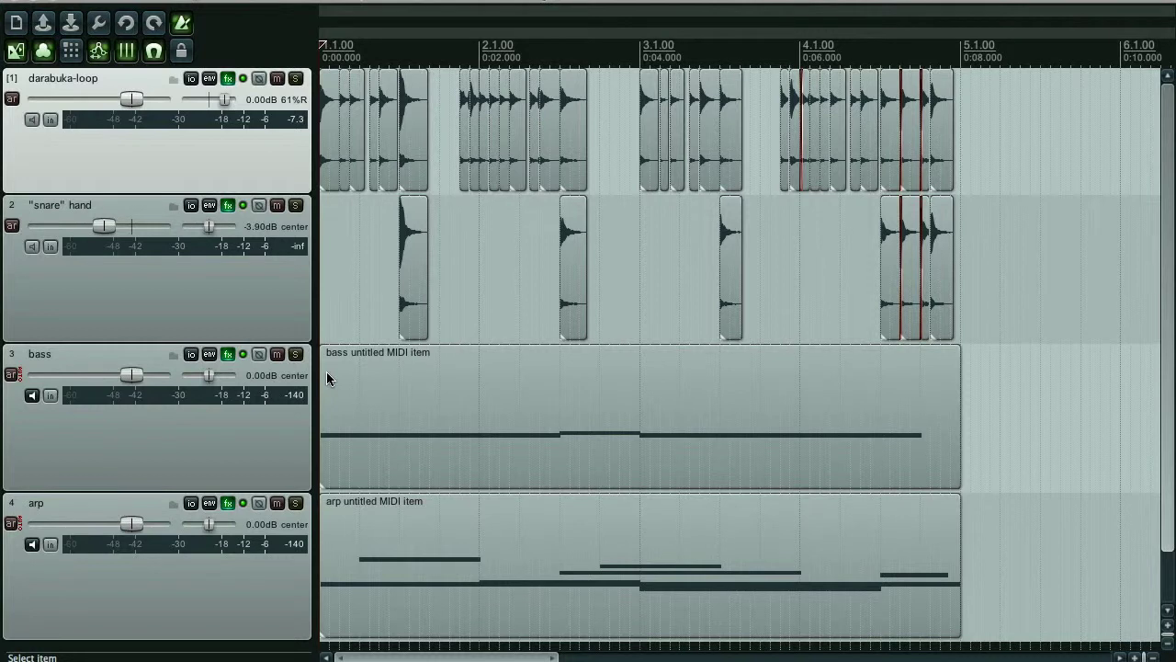
pyautogui.press('space')
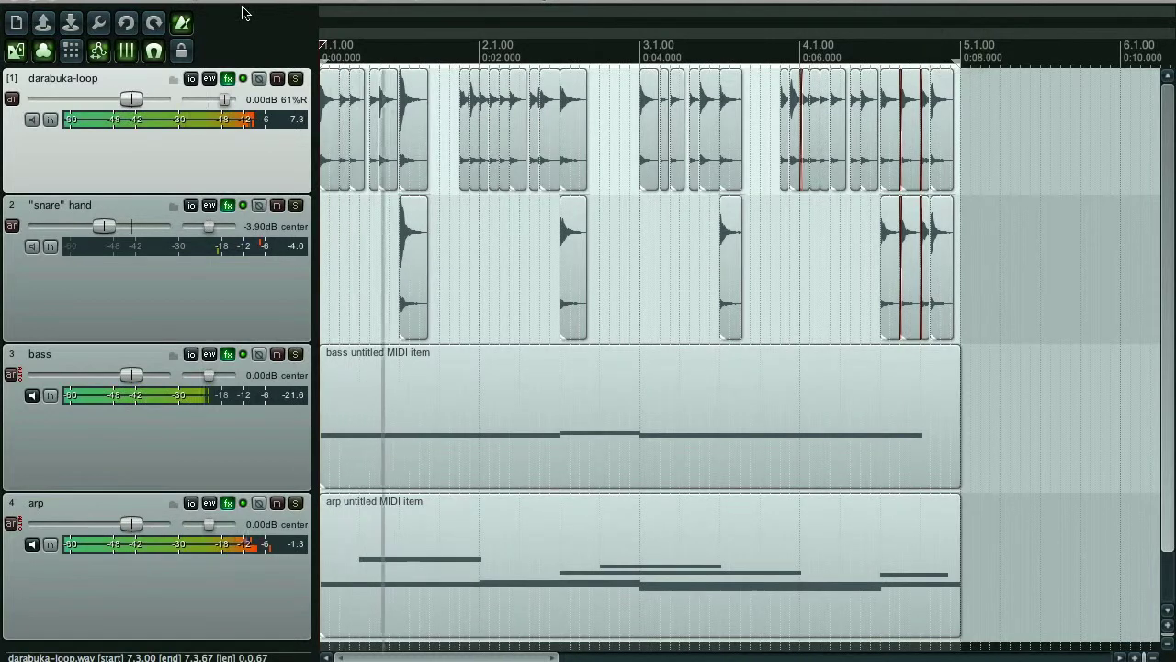